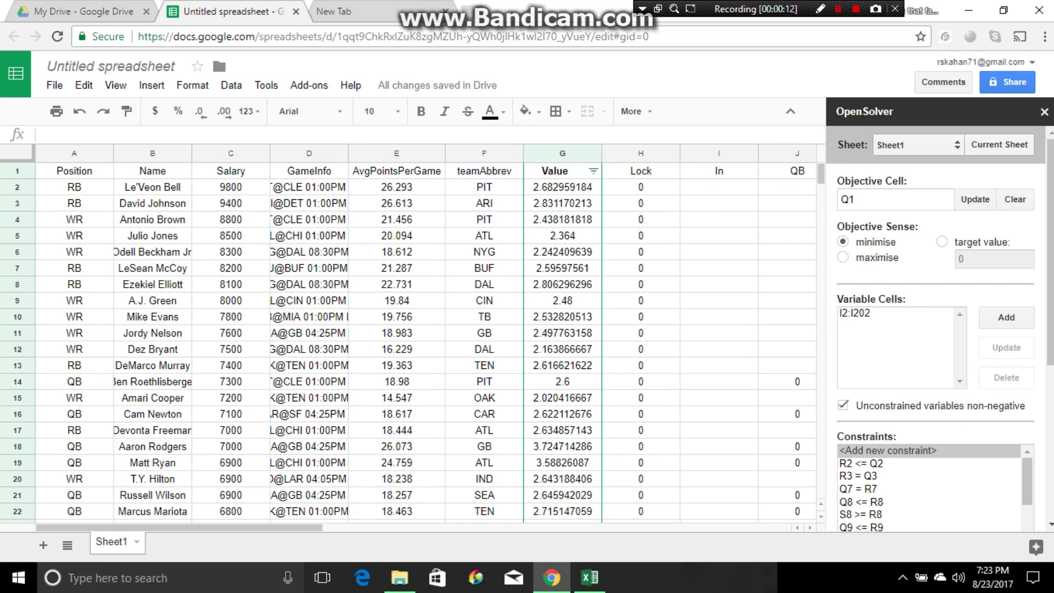
# Step: Review the sheet's player columns, the lineup limits for salary and positions, and the OpenSolver objective, variables and constraints
pyautogui.hscroll(5, 417, 330)
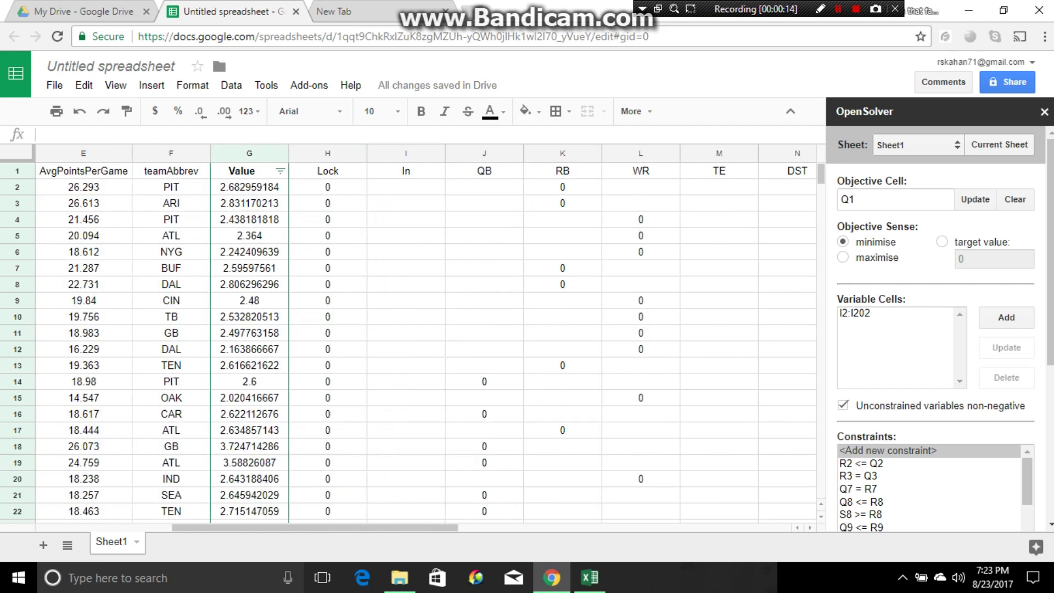
pyautogui.hscroll(2, 417, 330)
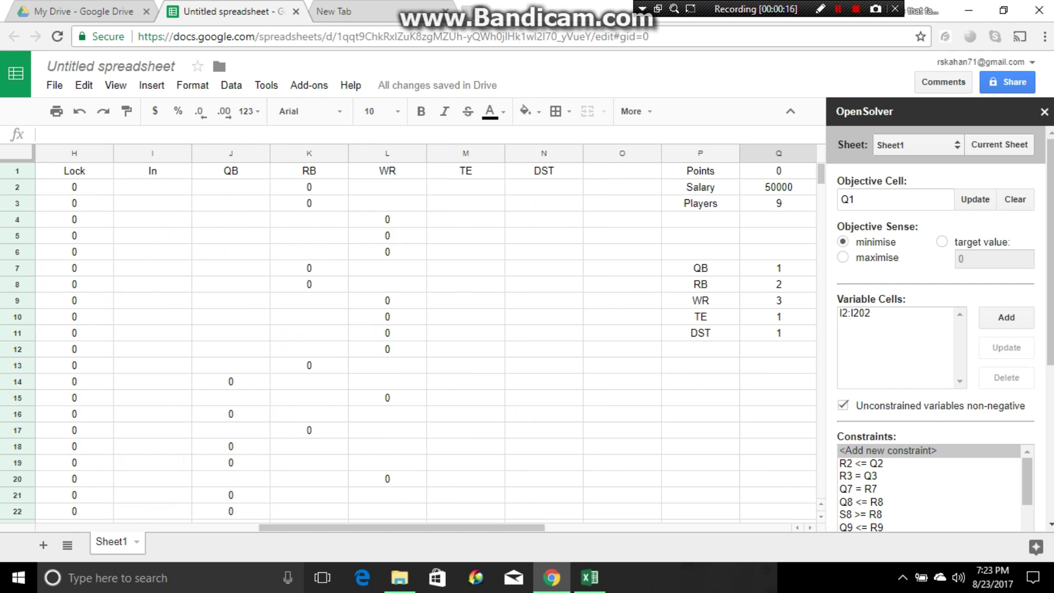
pyautogui.hscroll(5, 417, 329)
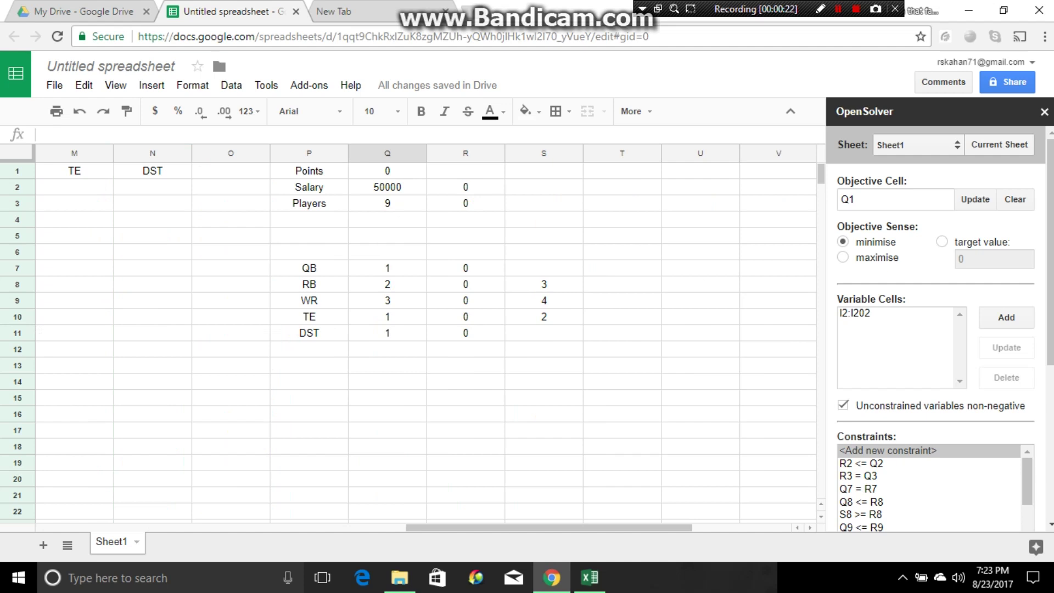
pyautogui.scroll(-5, 936, 329)
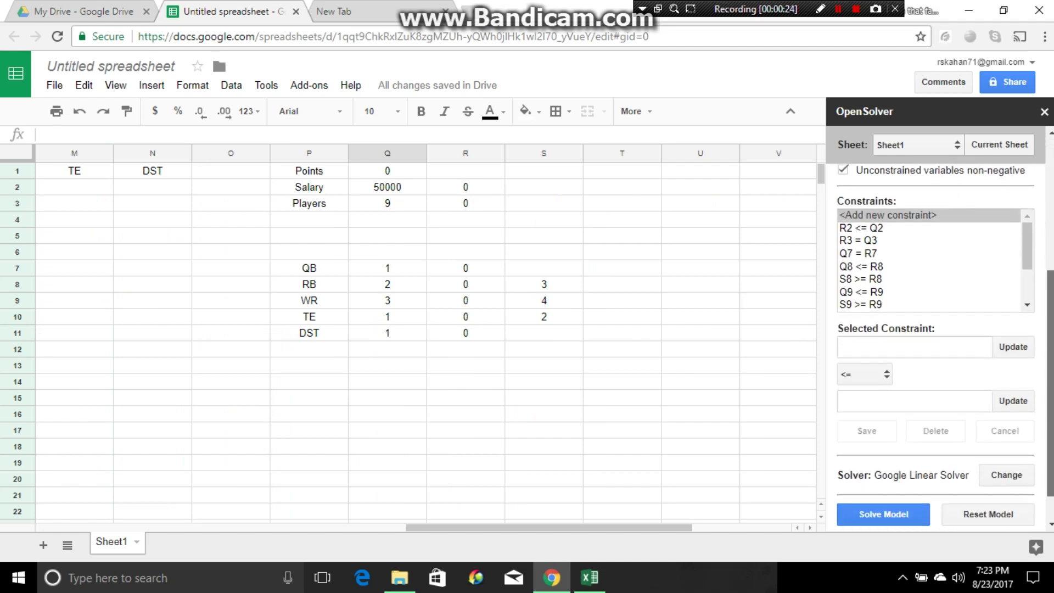
pyautogui.scroll(2, 936, 330)
pyautogui.scroll(3, 936, 330)
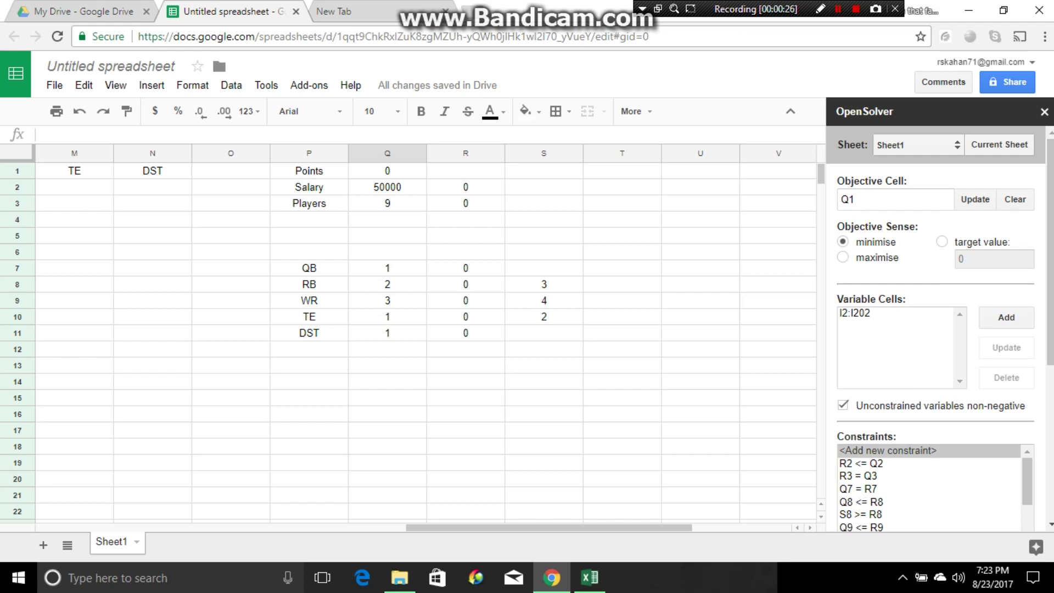
pyautogui.hscroll(1, 418, 329)
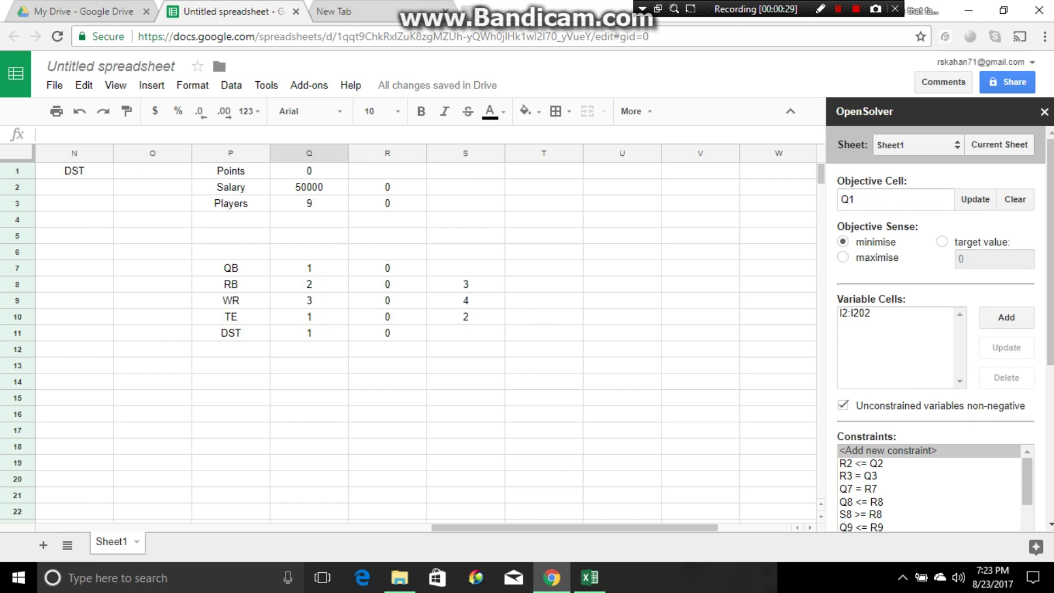
# Step: Enter the column headers Name, Pos and Pts in cells U1, V1 and W1
pyautogui.click(622, 170)
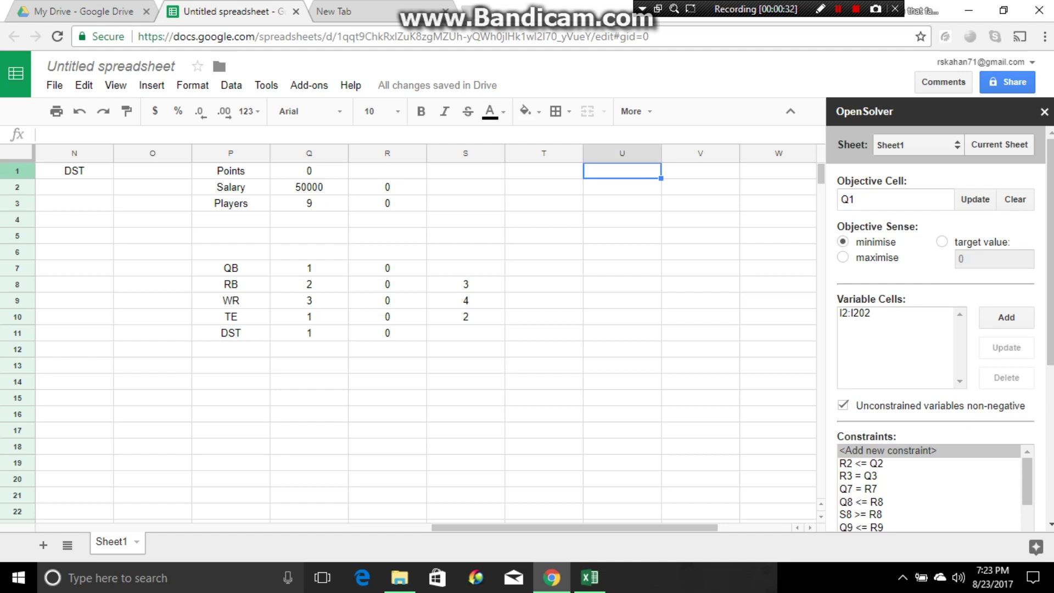
pyautogui.write('nAME')
pyautogui.press('BackSpace')
pyautogui.press('BackSpace')
pyautogui.press('BackSpace')
pyautogui.press('BackSpace')
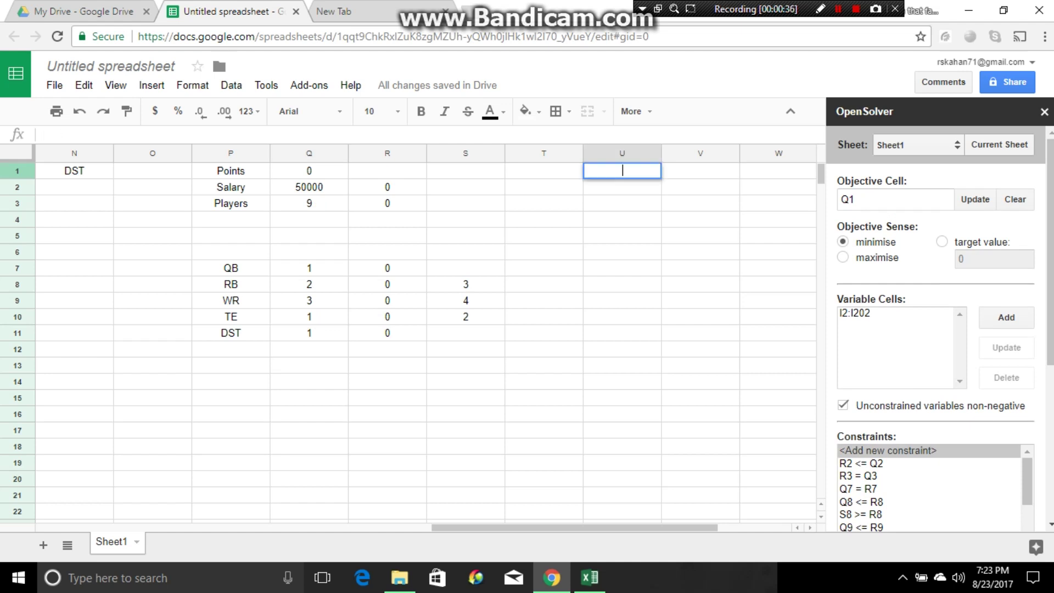
pyautogui.write('Name')
pyautogui.press('Tab')
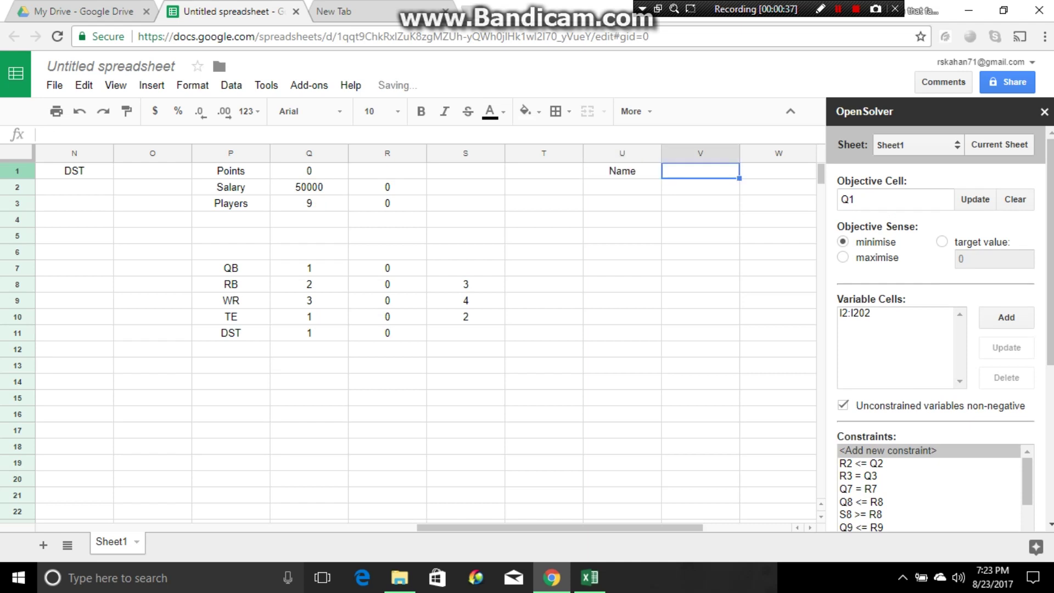
pyautogui.write('Pos')
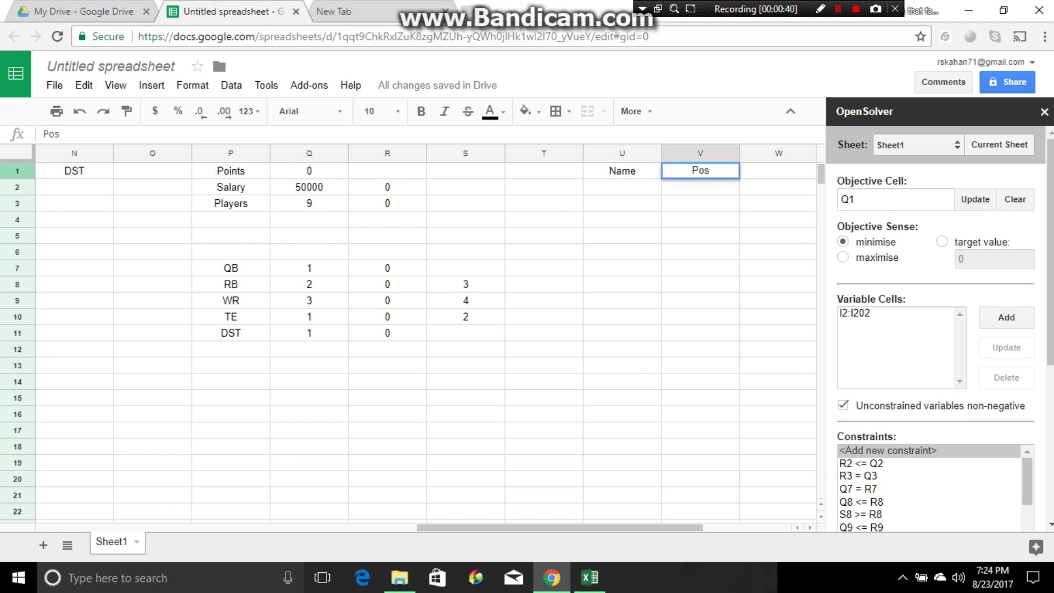
pyautogui.press('Tab')
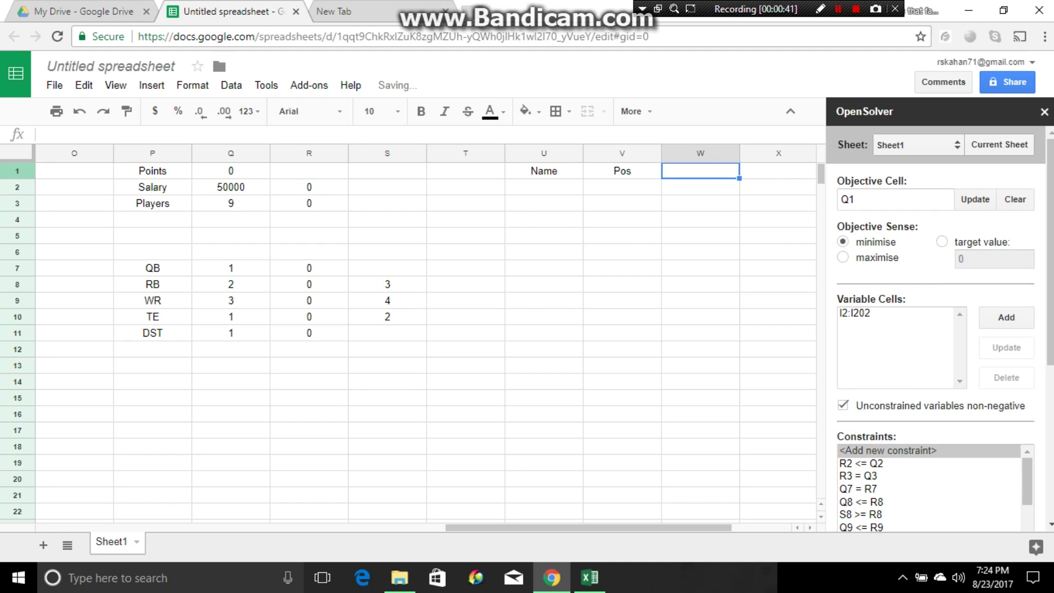
pyautogui.write('Pts')
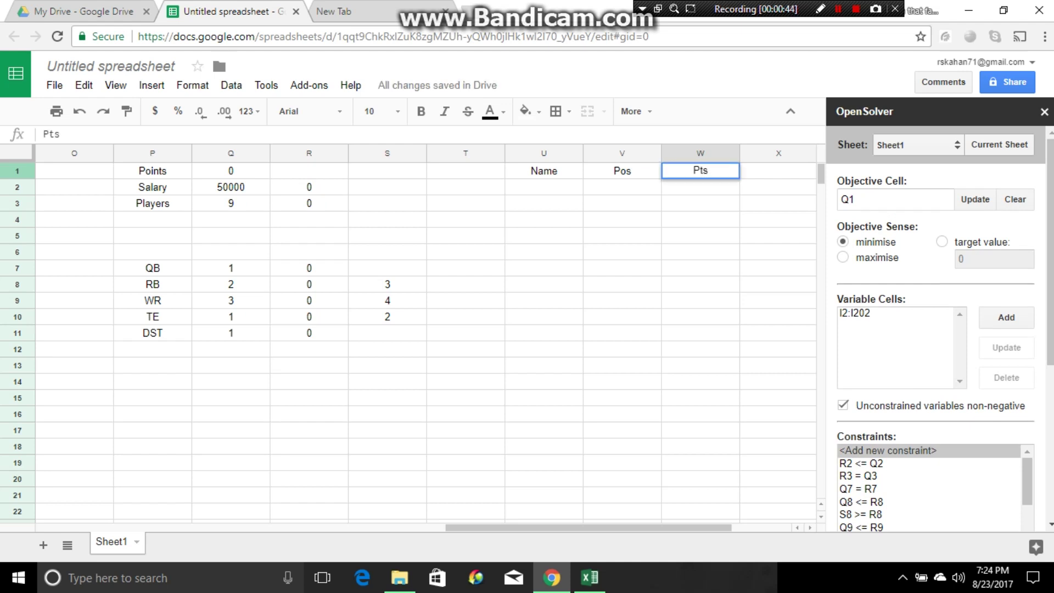
pyautogui.press('Return')
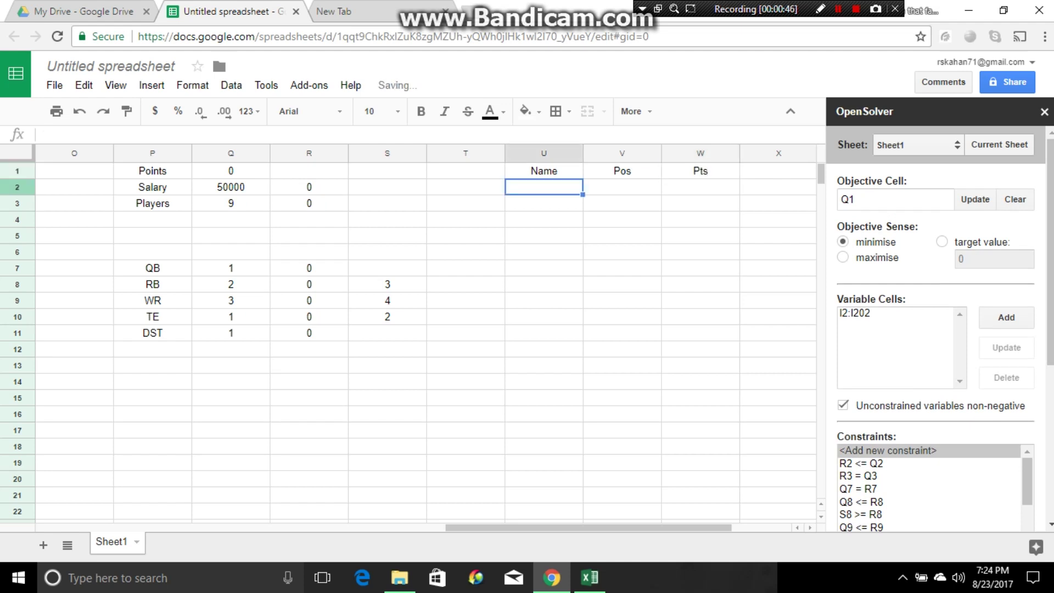
# Step: Enter the formula =IF(I2=1,B2,"") in cell U2 to return the player's name when selected
pyautogui.write('=')
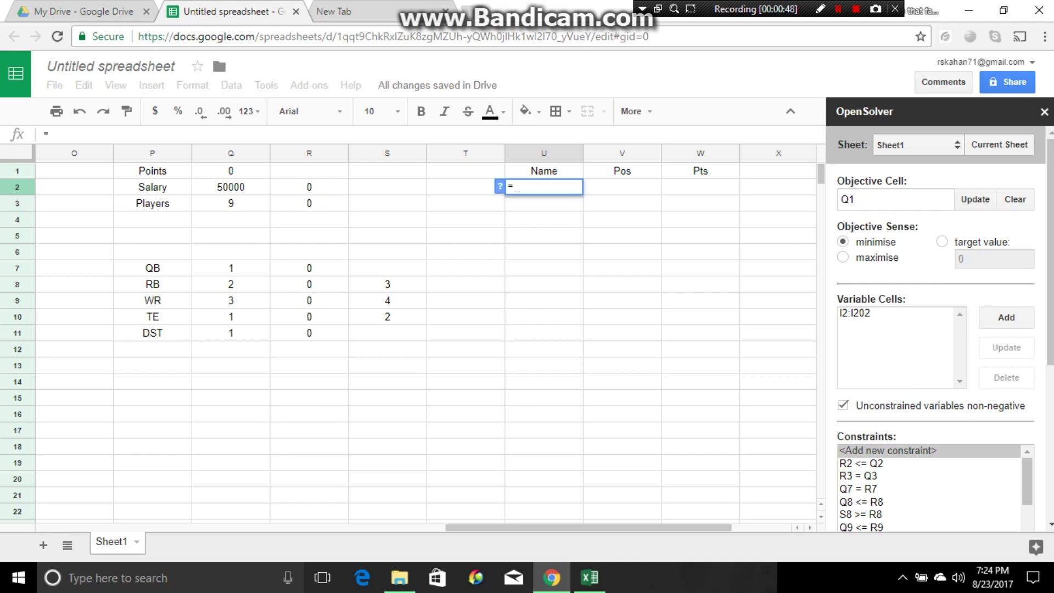
pyautogui.write('IF(')
pyautogui.hscroll(-4, 412, 330)
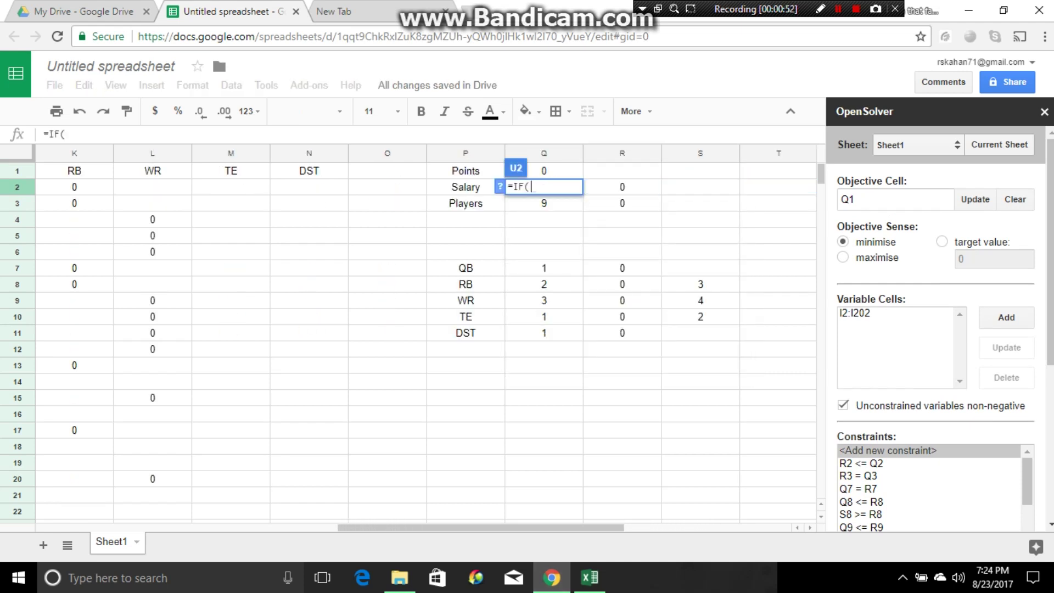
pyautogui.hscroll(-4, 411, 330)
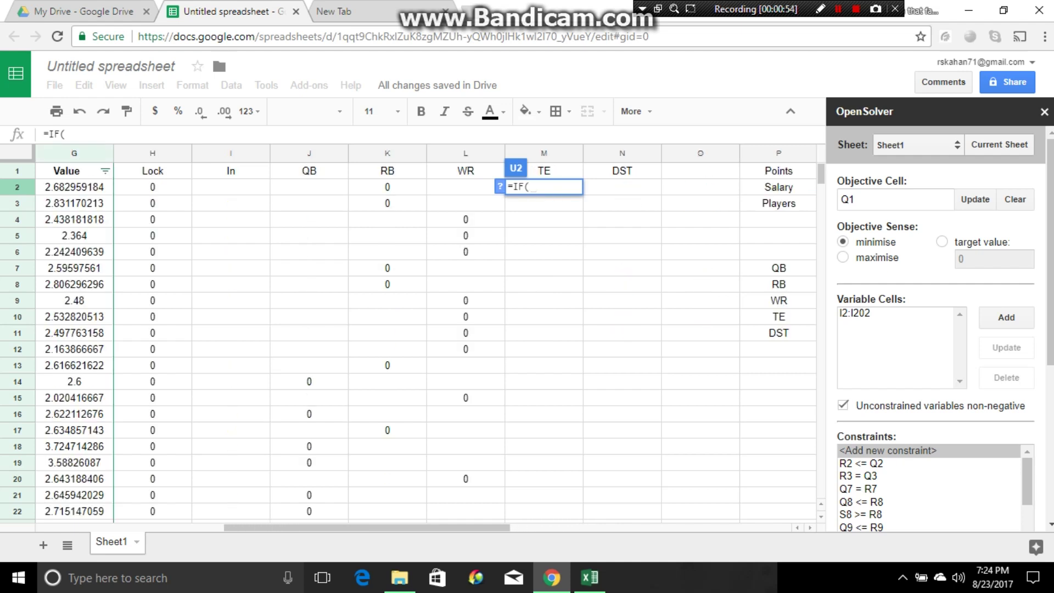
pyautogui.click(231, 187)
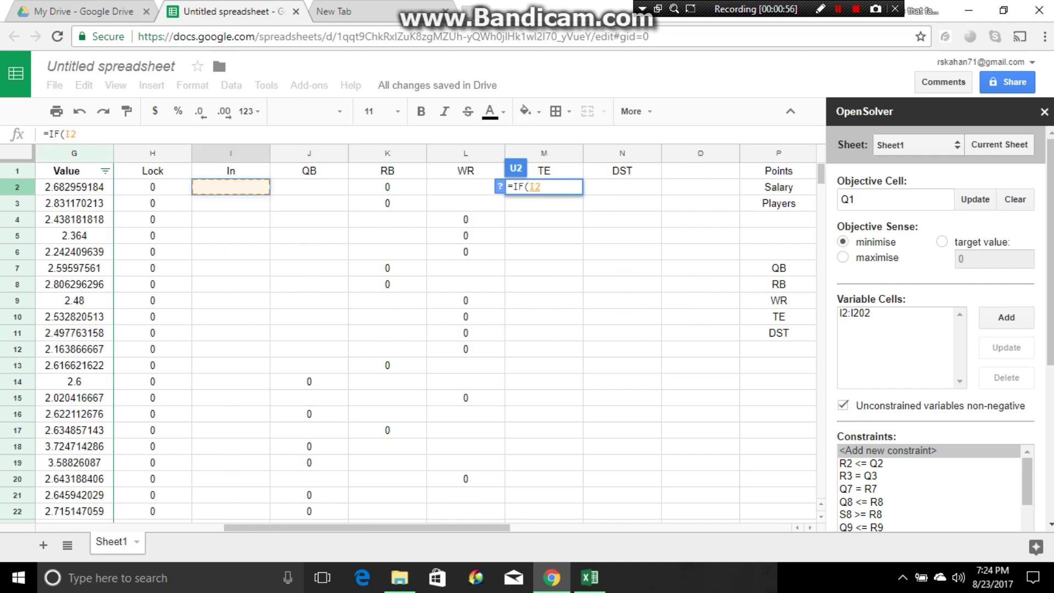
pyautogui.write('=1,')
pyautogui.hscroll(-5, 412, 329)
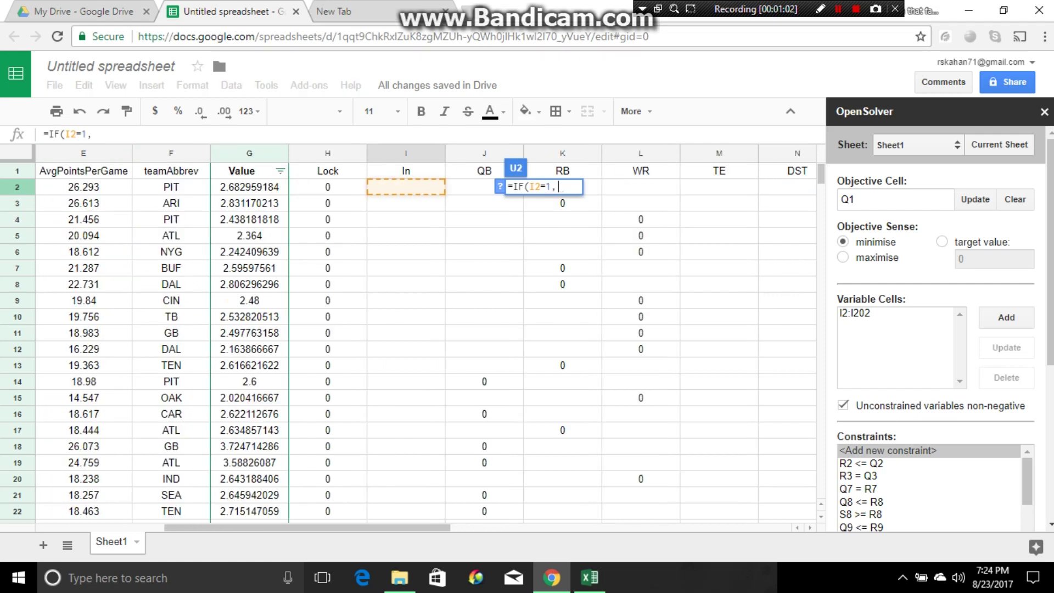
pyautogui.hscroll(-2, 412, 329)
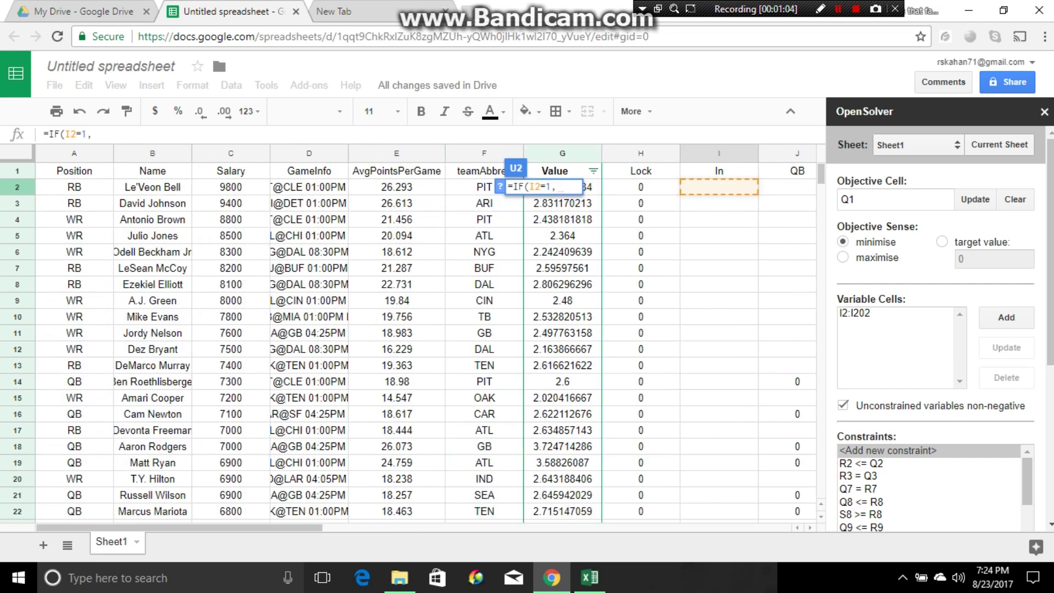
pyautogui.click(153, 187)
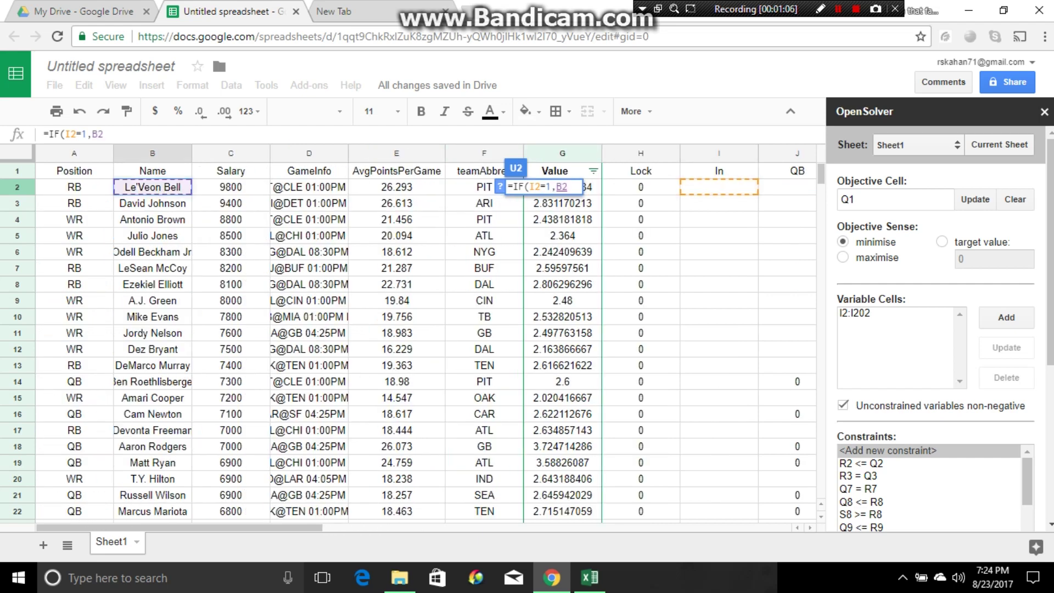
pyautogui.write(',"")')
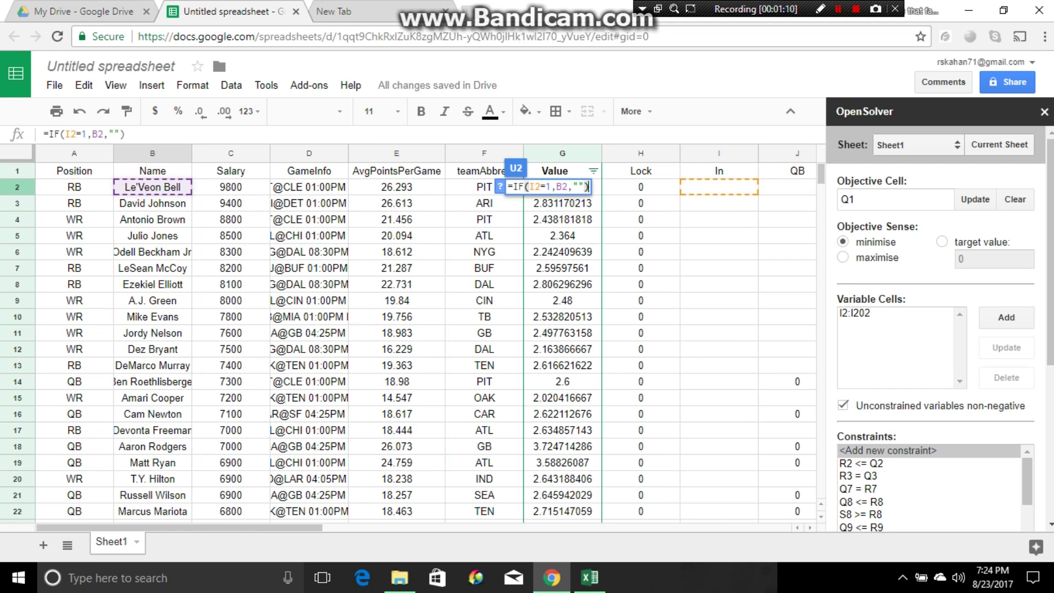
pyautogui.press('Return')
# Step: Fill the Name formula from U2 down column U past row 198 to cover all player rows
pyautogui.click(701, 187)
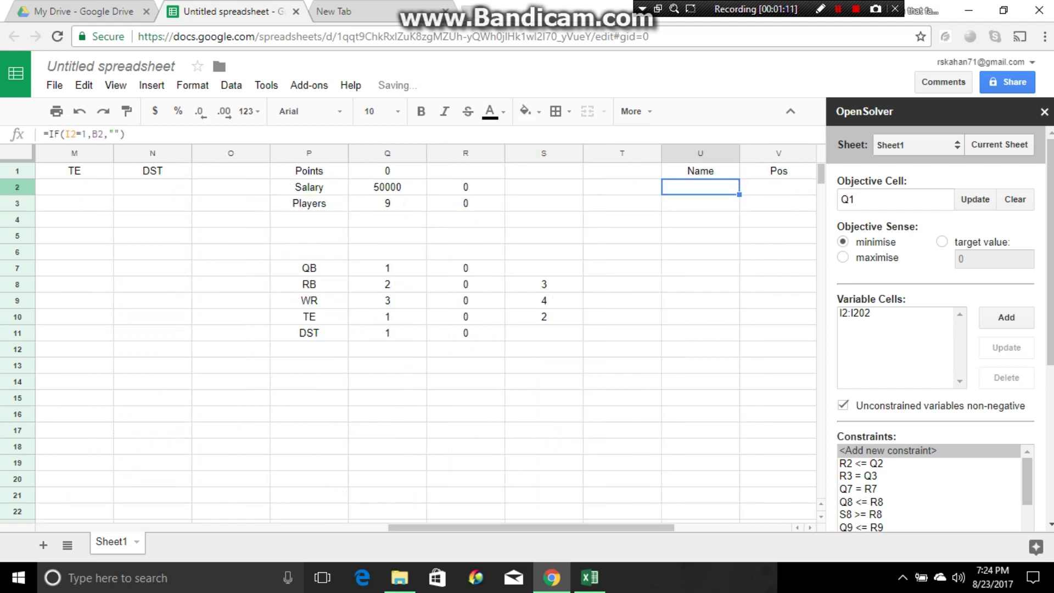
pyautogui.moveTo(739, 194); pyautogui.dragTo(725, 357)
pyautogui.scroll(20, 725, 357)
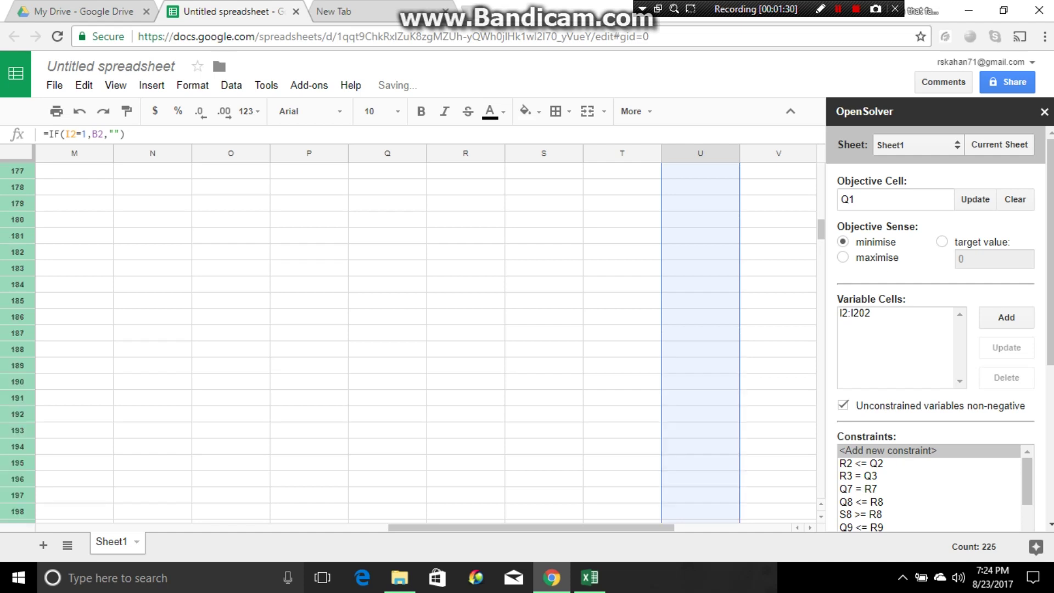
pyautogui.click(778, 187)
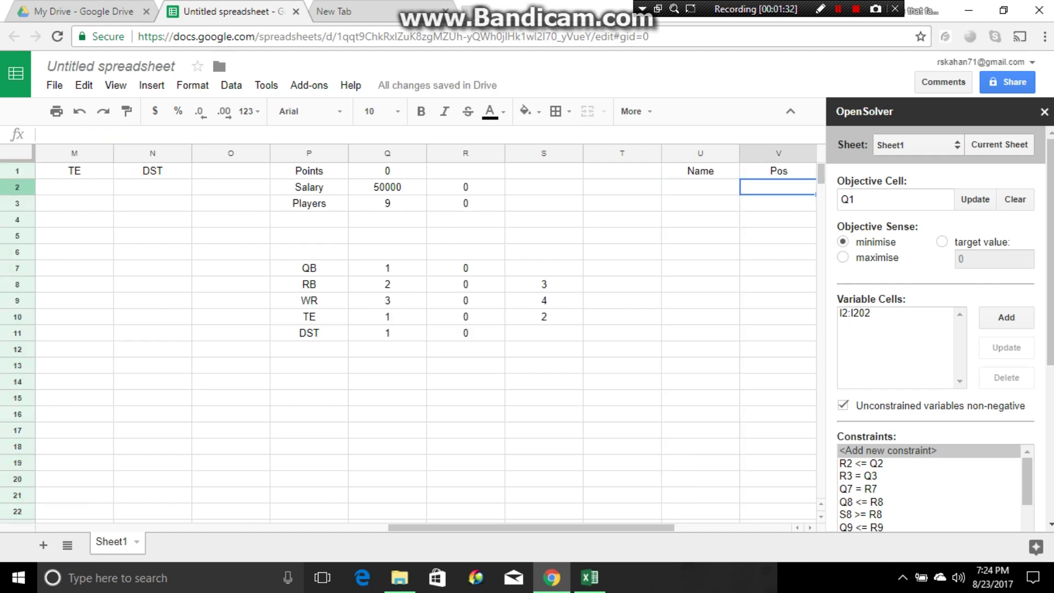
pyautogui.write('=IF(')
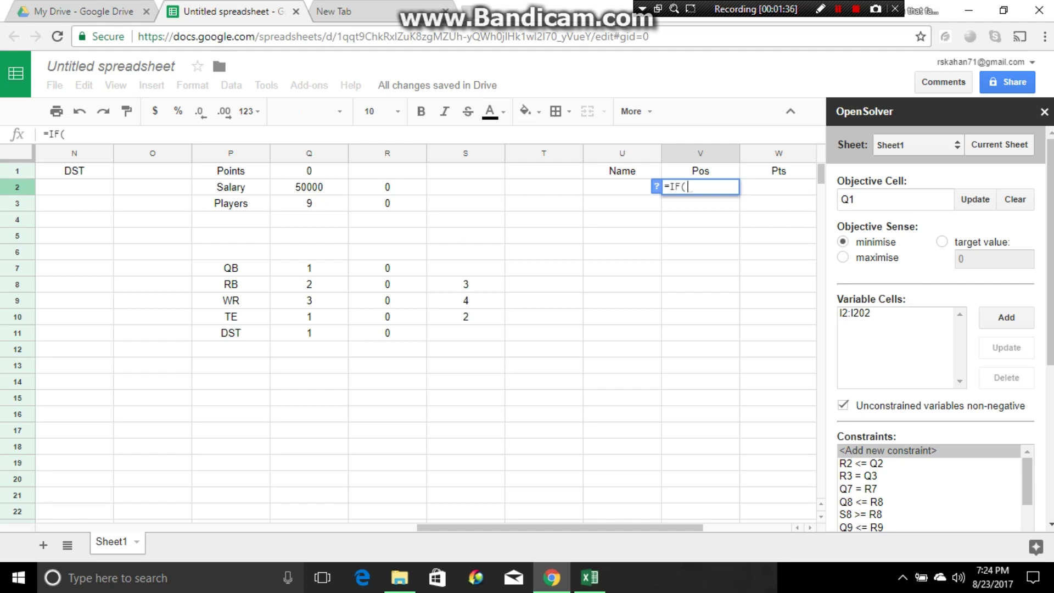
pyautogui.hscroll(-10, 426, 341)
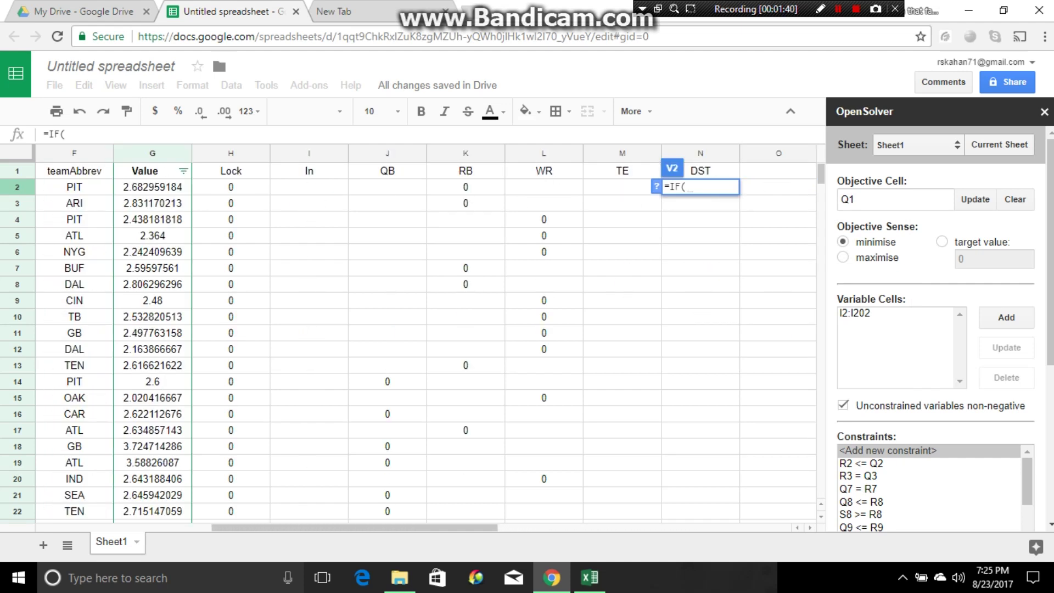
pyautogui.click(309, 188)
pyautogui.write('=1,')
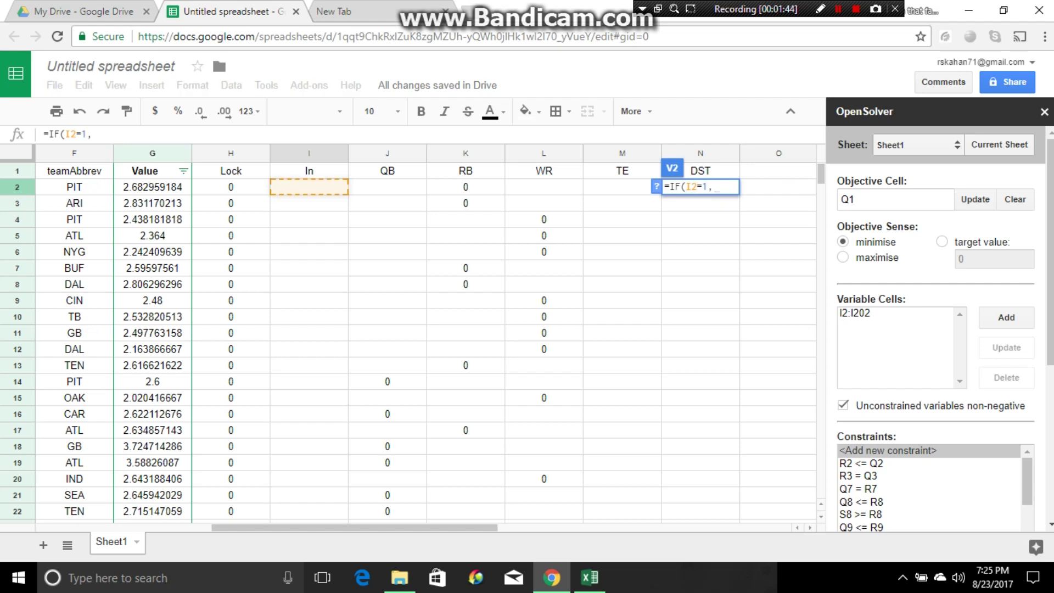
pyautogui.hscroll(-7, 153, 414)
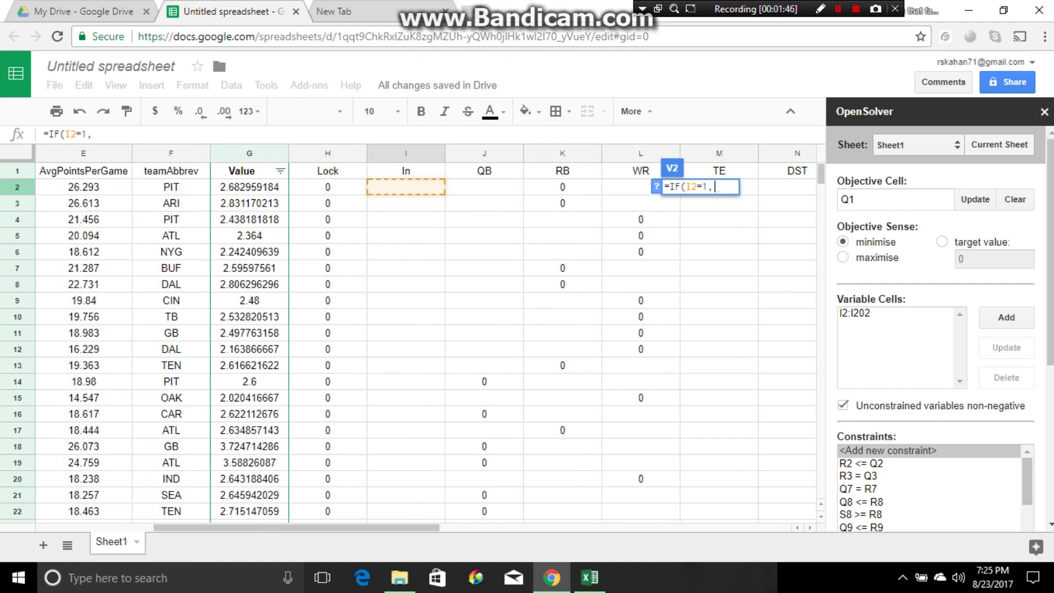
pyautogui.click(152, 414)
pyautogui.moveTo(153, 414); pyautogui.dragTo(75, 187)
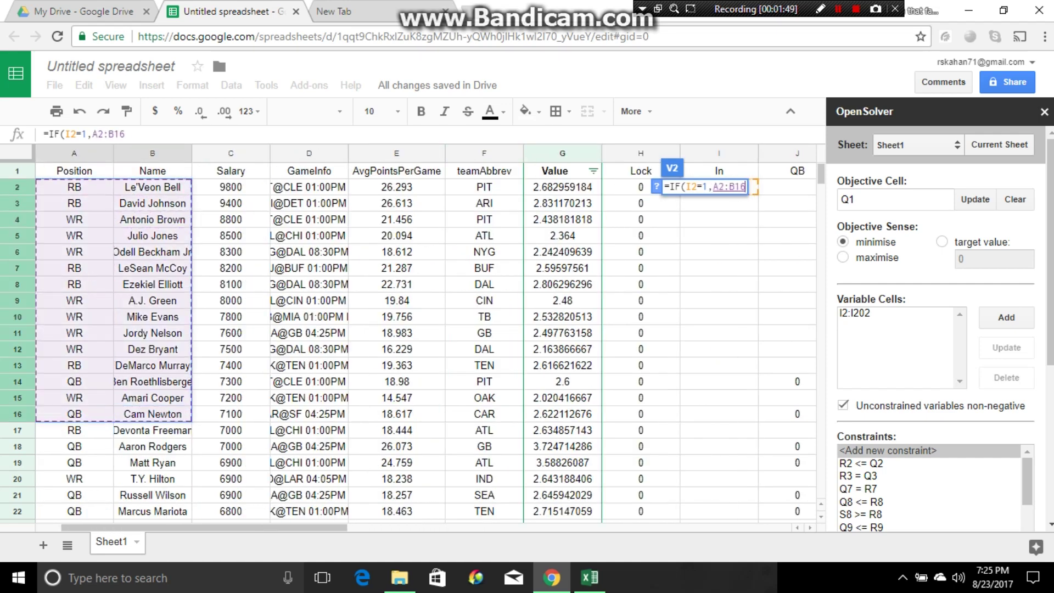
pyautogui.click(719, 268)
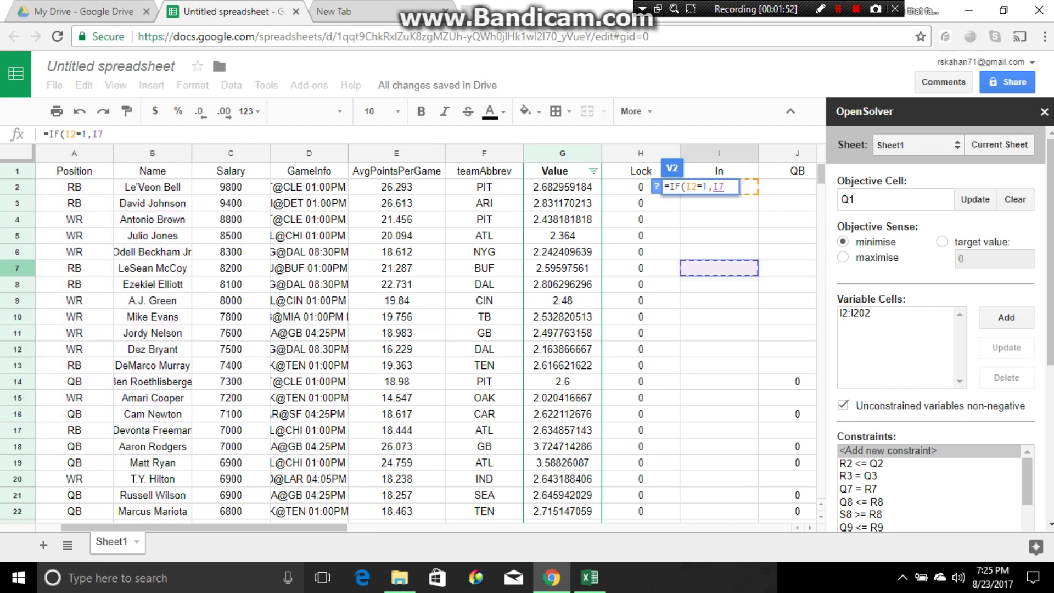
pyautogui.press('BackSpace')
pyautogui.press('BackSpace')
pyautogui.press('BackSpace')
pyautogui.press('BackSpace')
pyautogui.press('BackSpace')
pyautogui.press('BackSpace')
pyautogui.press('BackSpace')
pyautogui.press('BackSpace')
pyautogui.press('BackSpace')
pyautogui.press('BackSpace')
pyautogui.press('BackSpace')
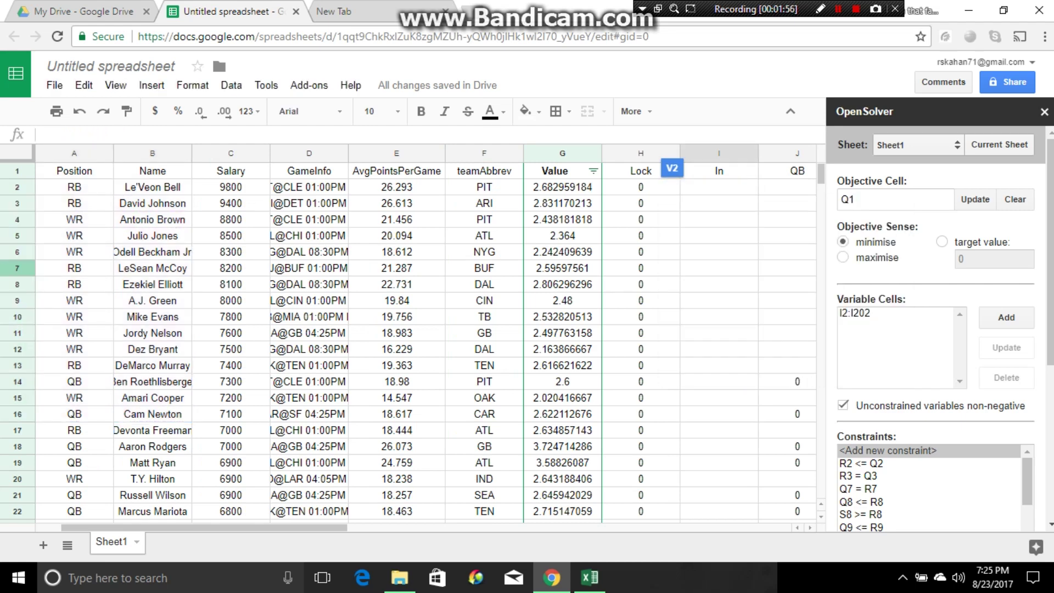
pyautogui.hscroll(16, 426, 341)
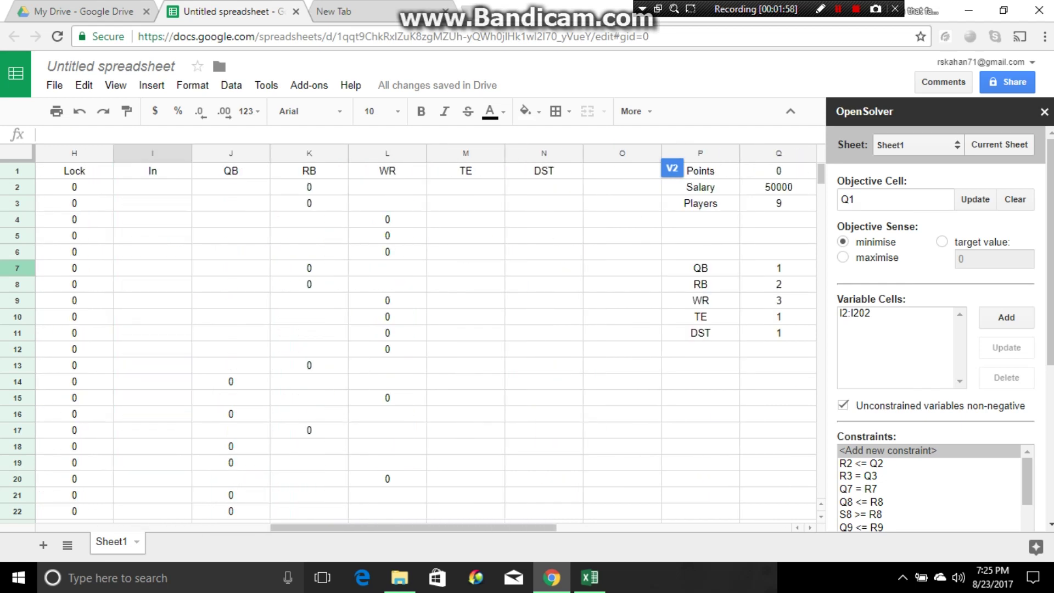
pyautogui.hscroll(1, 426, 340)
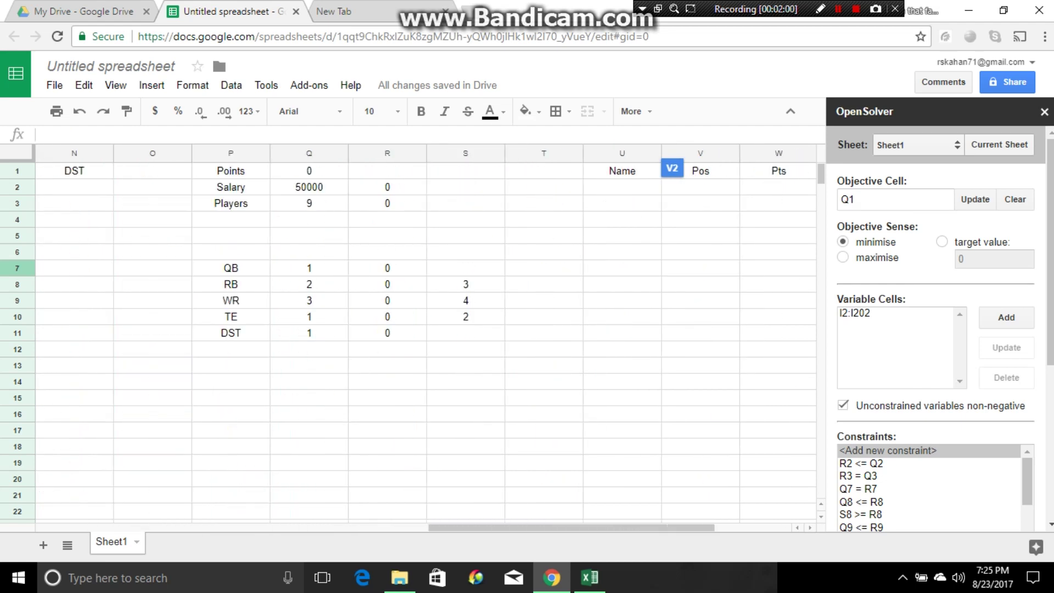
pyautogui.press('Escape')
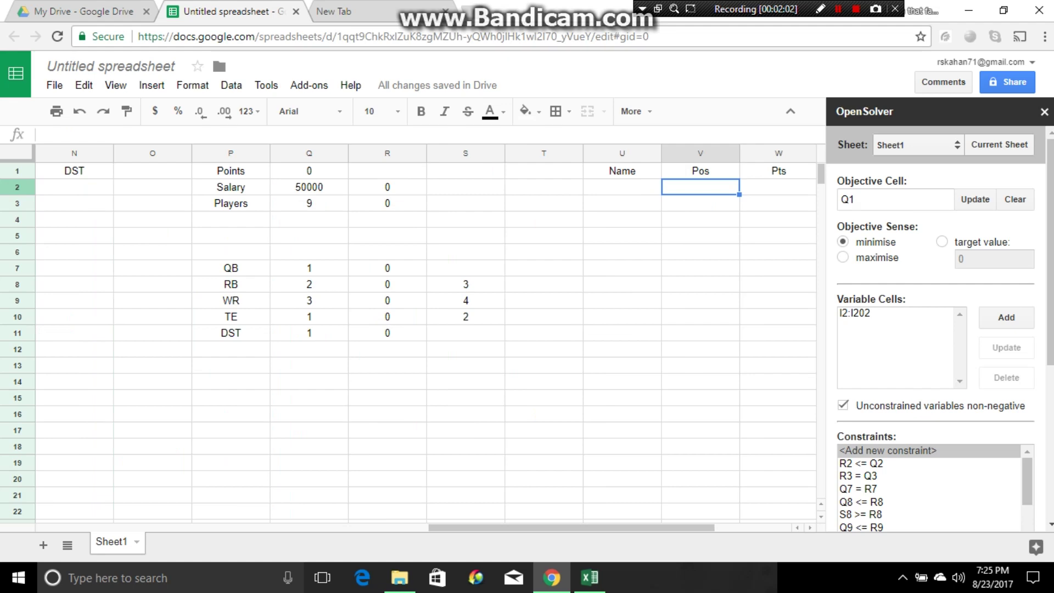
# Step: Enter the formula =IF(I2=1,A2,"") in cell V2 to return the position of a selected player
pyautogui.write('=IF(')
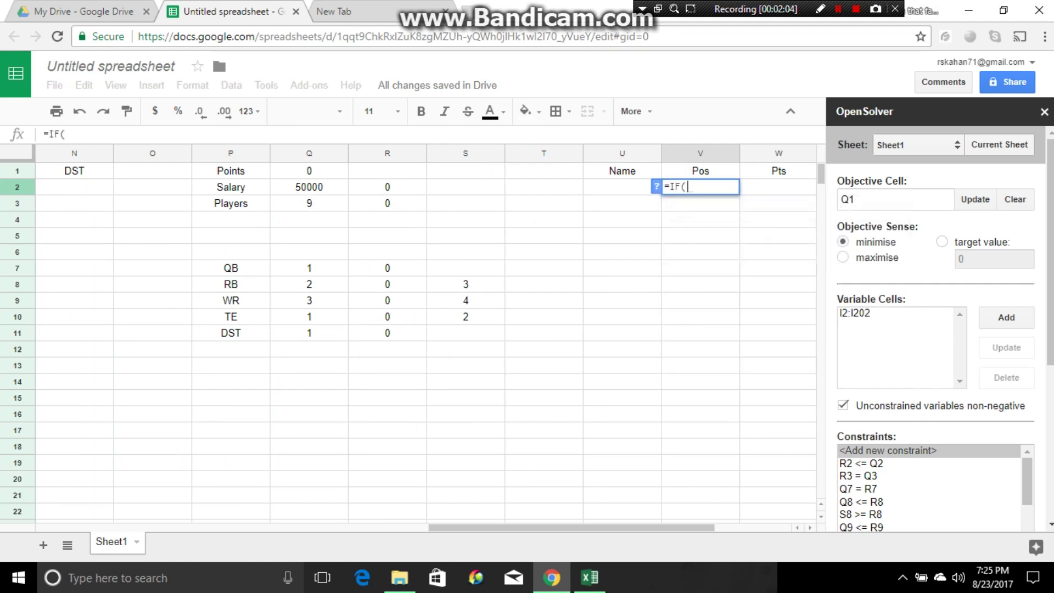
pyautogui.hscroll(-10, 426, 340)
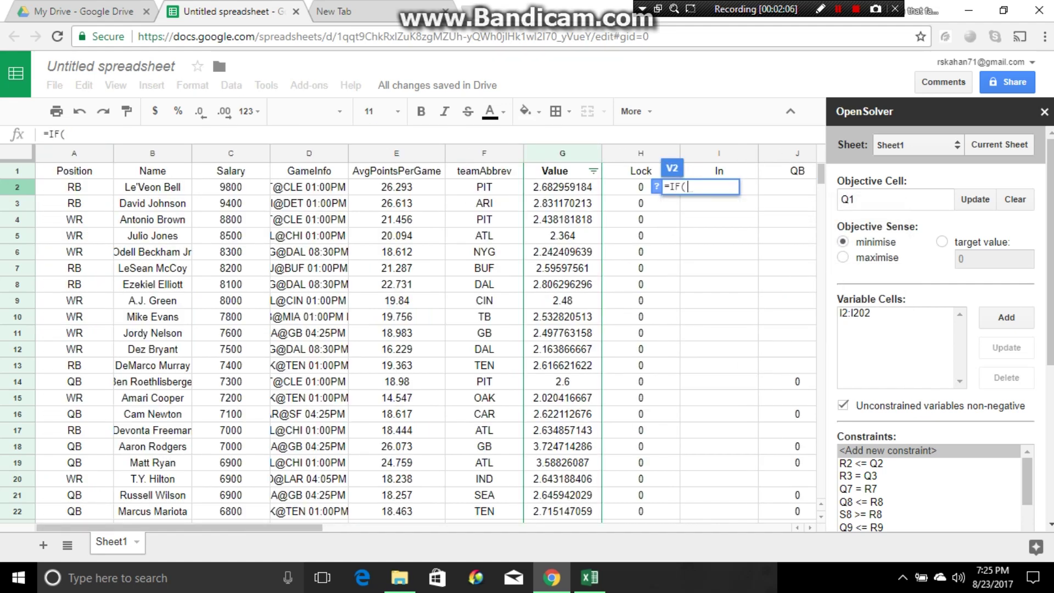
pyautogui.hscroll(1, 426, 341)
pyautogui.click(627, 187)
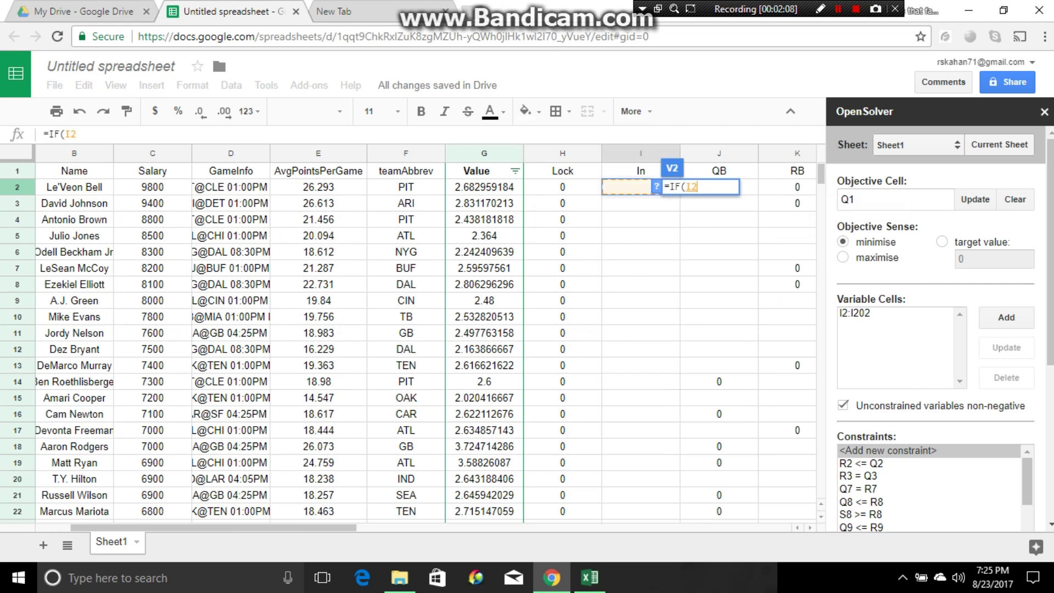
pyautogui.write('=1,')
pyautogui.hscroll(-2, 417, 341)
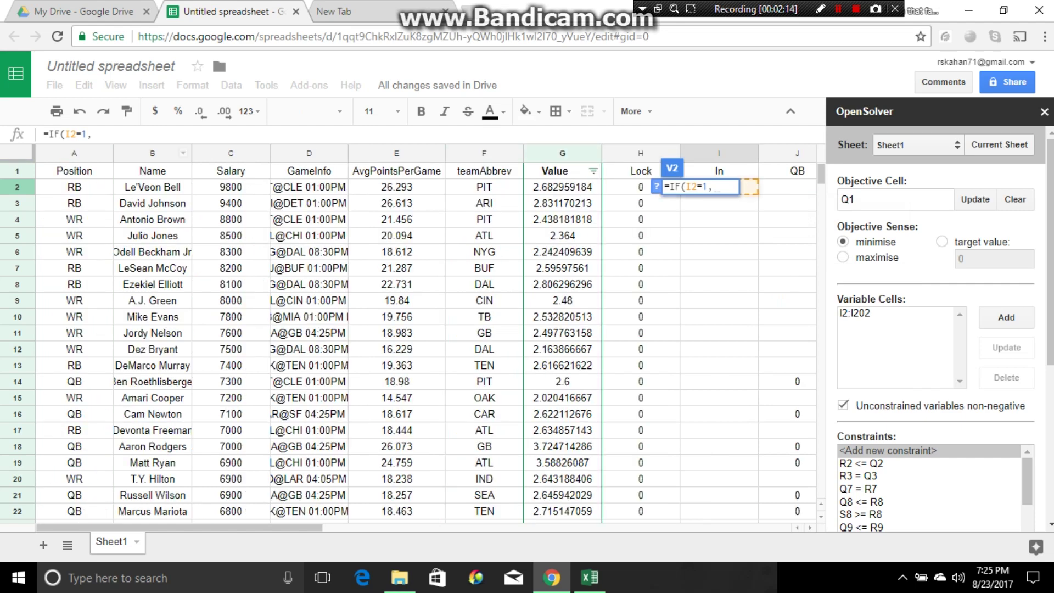
pyautogui.click(74, 187)
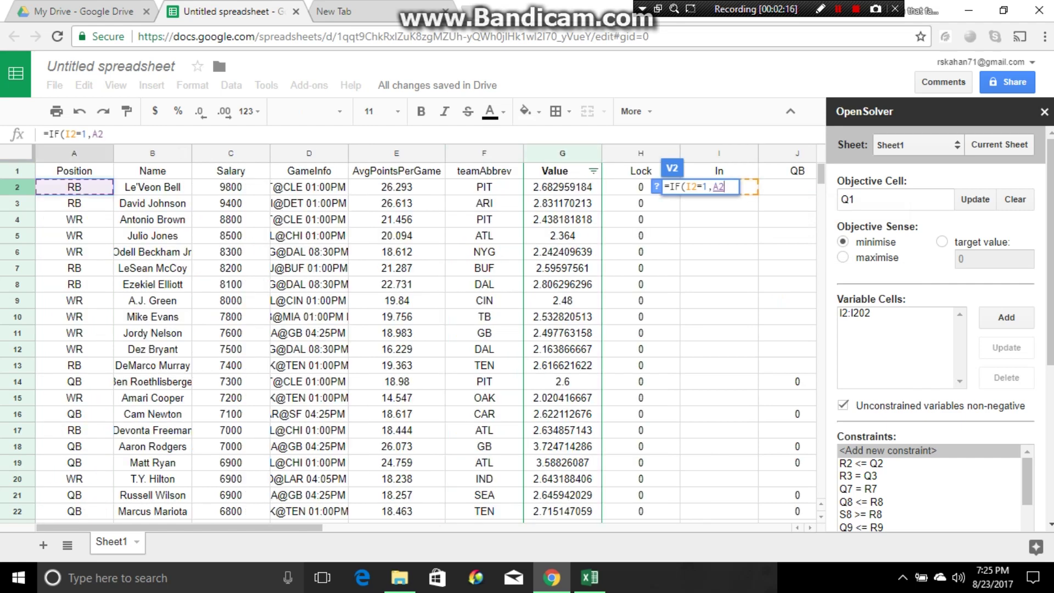
pyautogui.write(',')
pyautogui.write('"")')
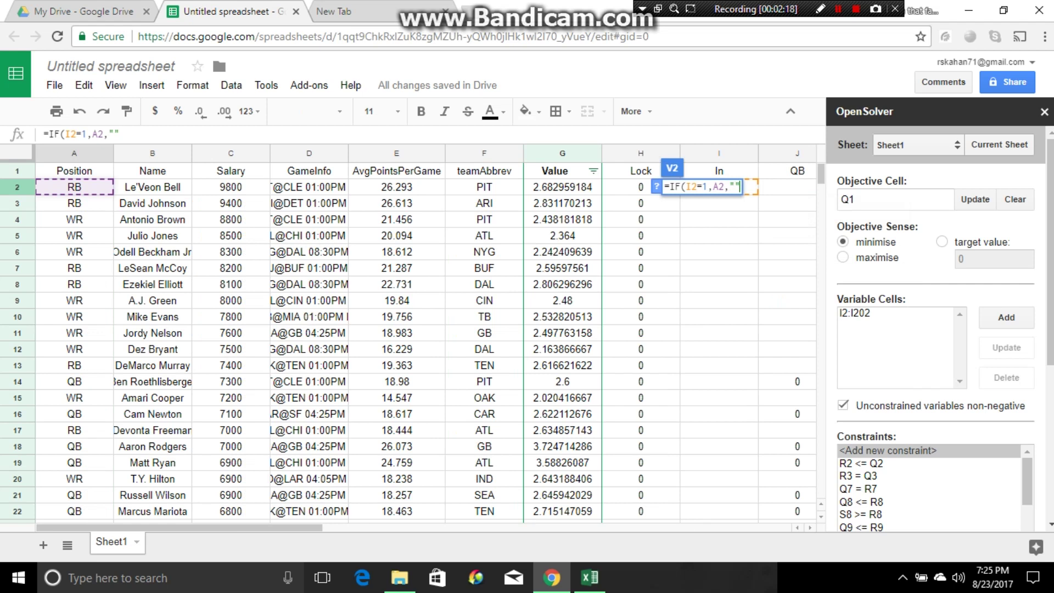
pyautogui.press('Return')
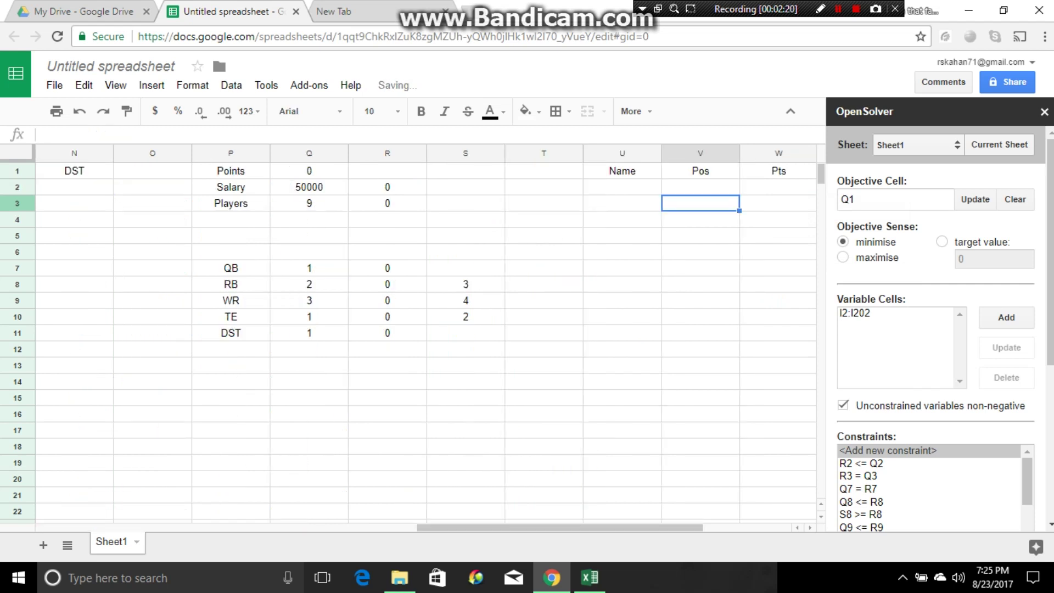
# Step: Fill the Pos formula from V2 down column V to row 202
pyautogui.click(701, 188)
pyautogui.moveTo(740, 194); pyautogui.dragTo(736, 290)
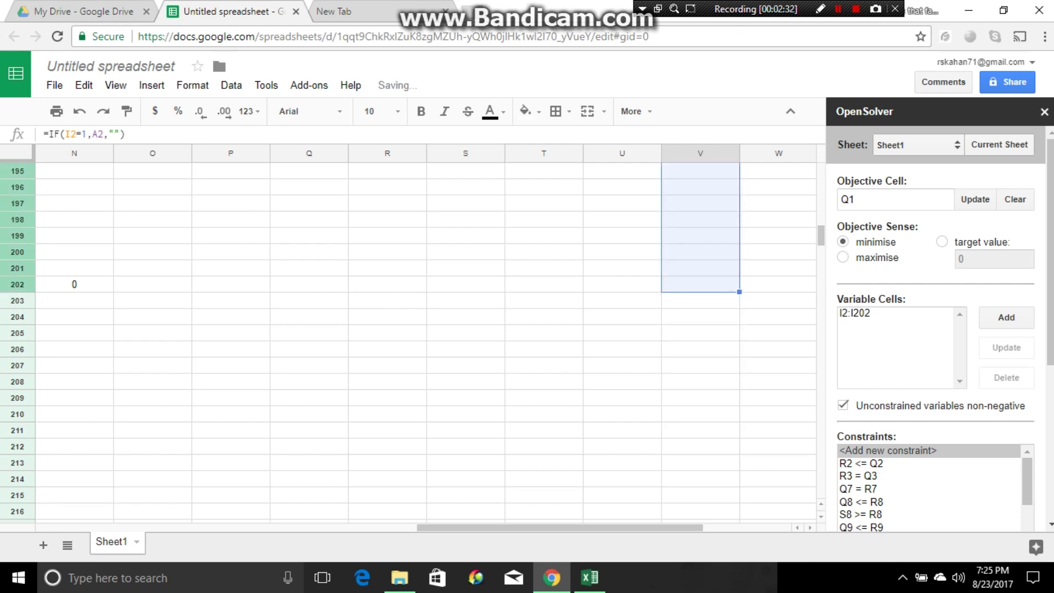
pyautogui.moveTo(821, 236); pyautogui.dragTo(822, 172)
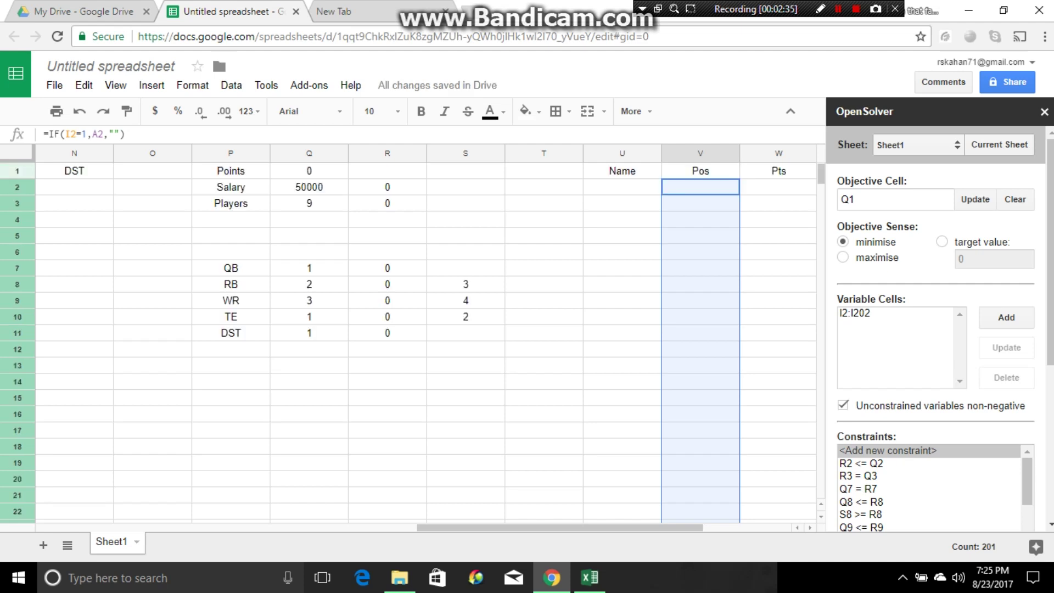
# Step: Enter the formula =IF(I2=1,E2,"") in cell W2 to return a selected player's average points per game
pyautogui.click(778, 187)
pyautogui.write('=IF(')
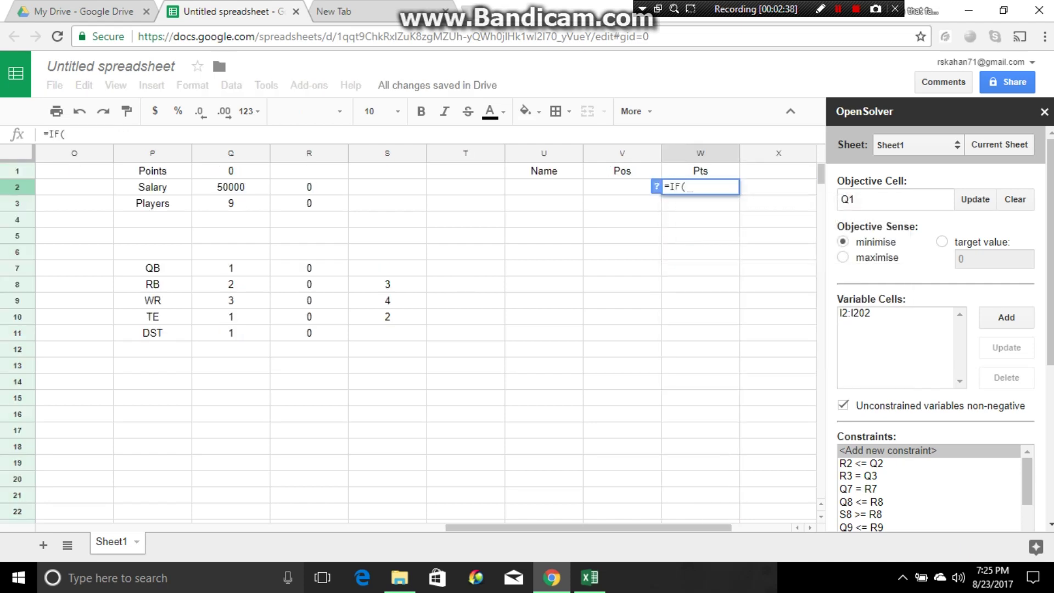
pyautogui.hscroll(-6, 411, 329)
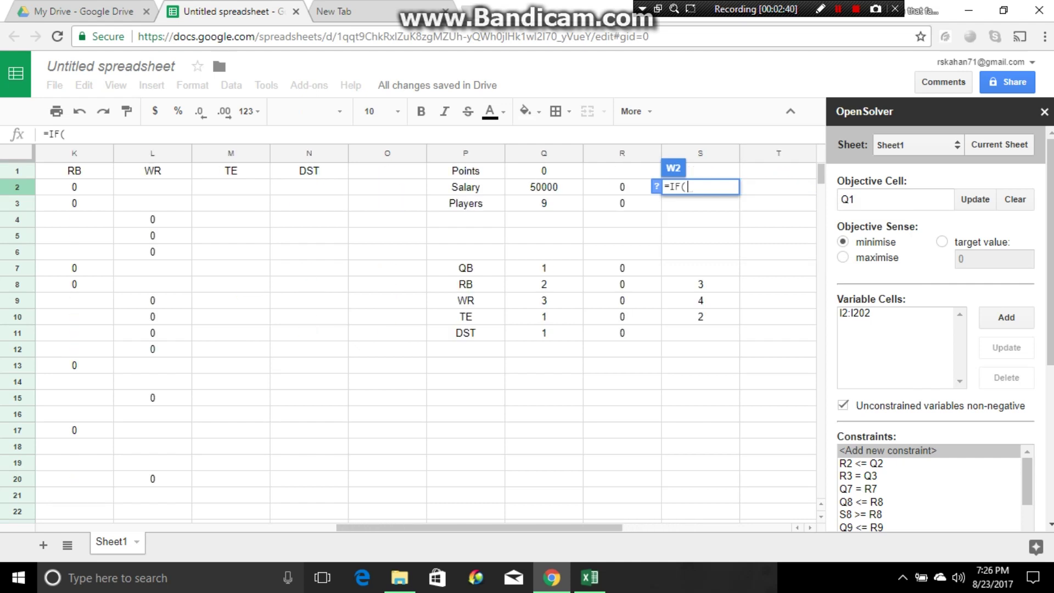
pyautogui.hscroll(-2, 412, 329)
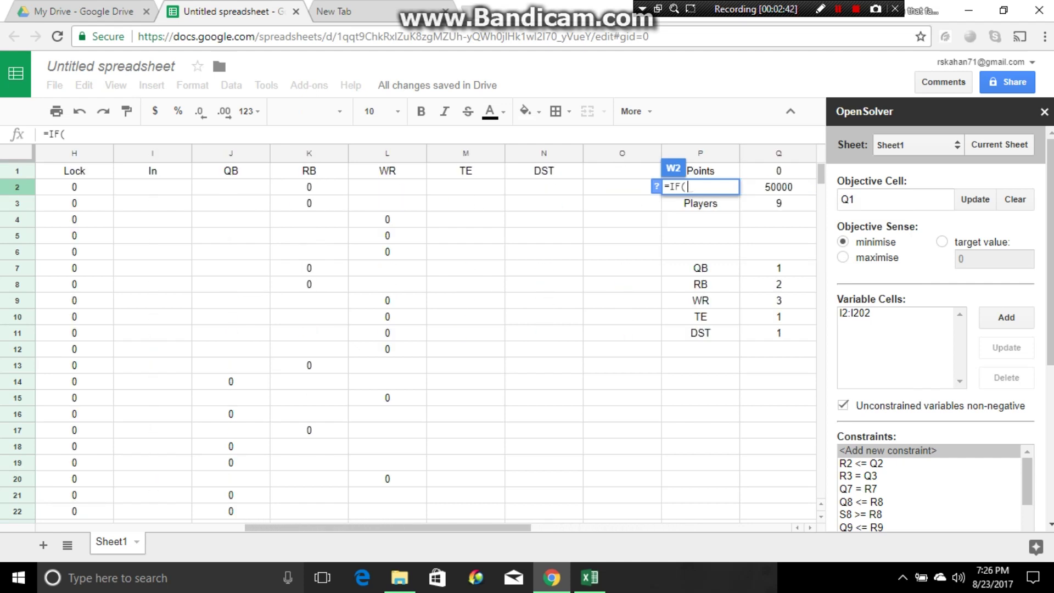
pyautogui.click(152, 187)
pyautogui.write('=')
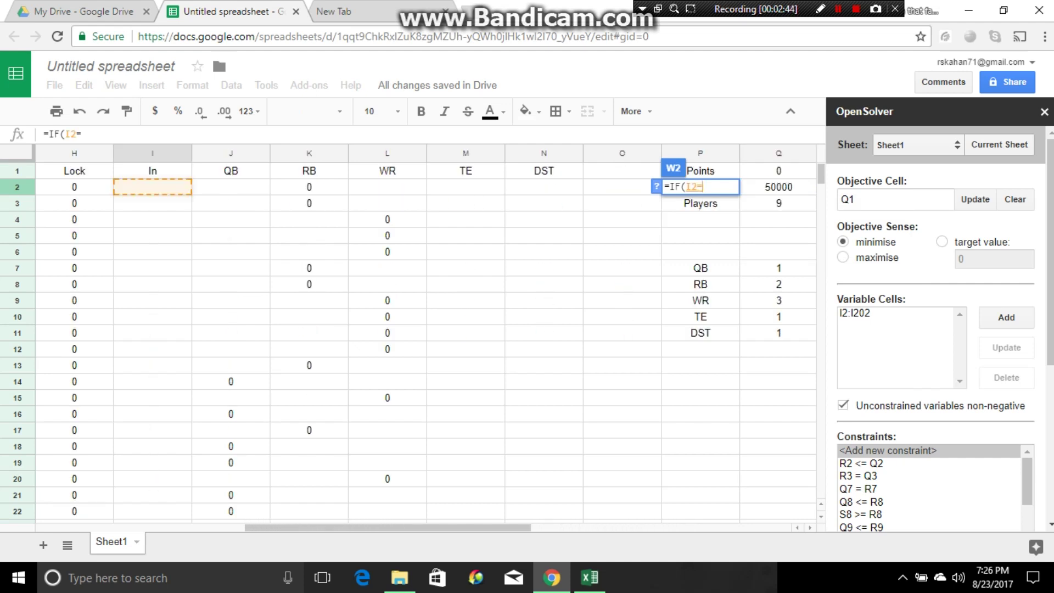
pyautogui.write('1,')
pyautogui.hscroll(-5, 417, 330)
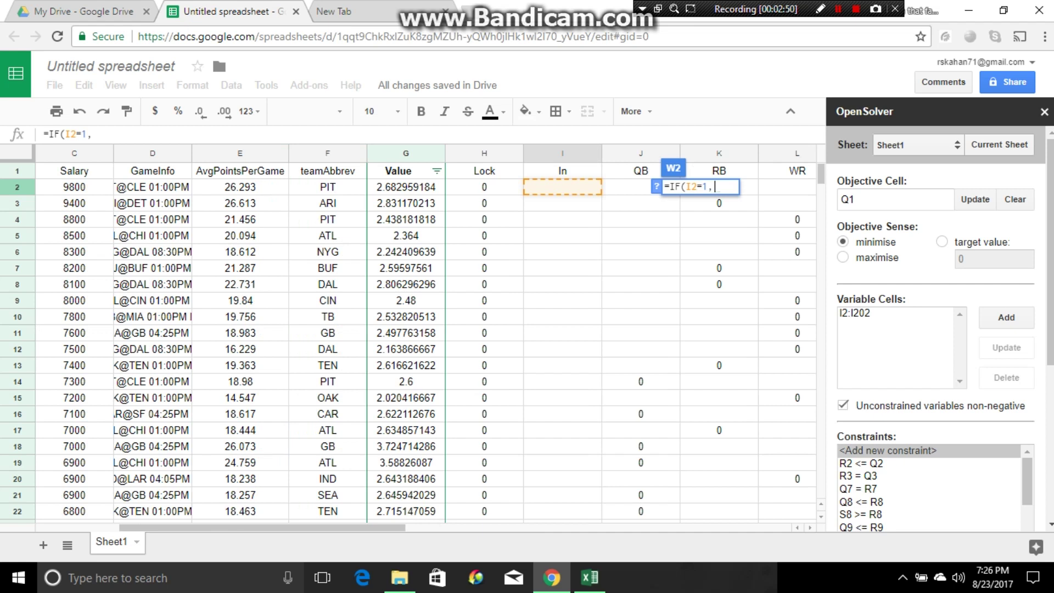
pyautogui.click(240, 187)
pyautogui.write(',')
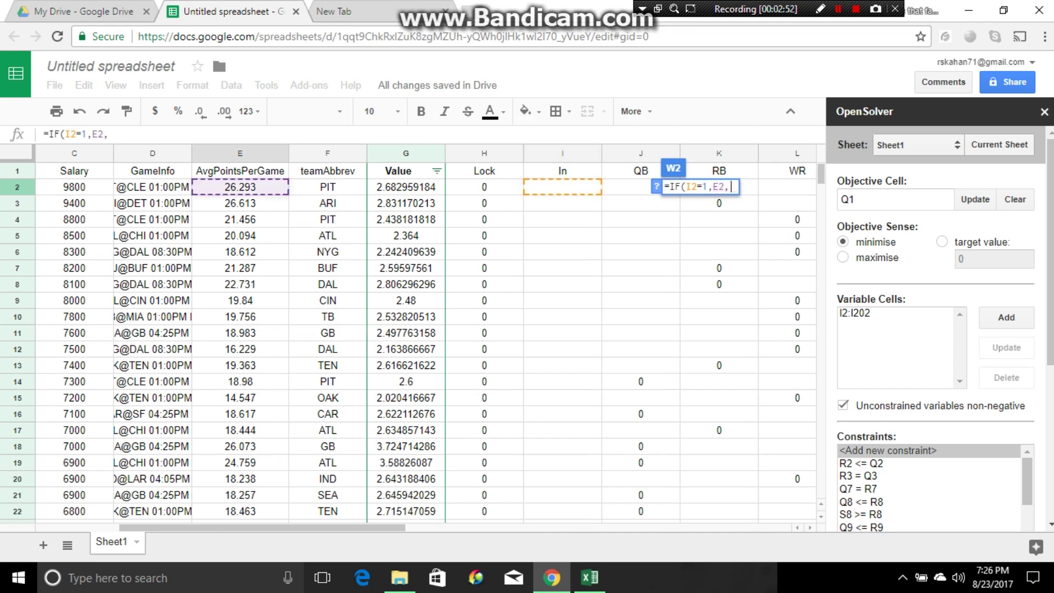
pyautogui.write('"")')
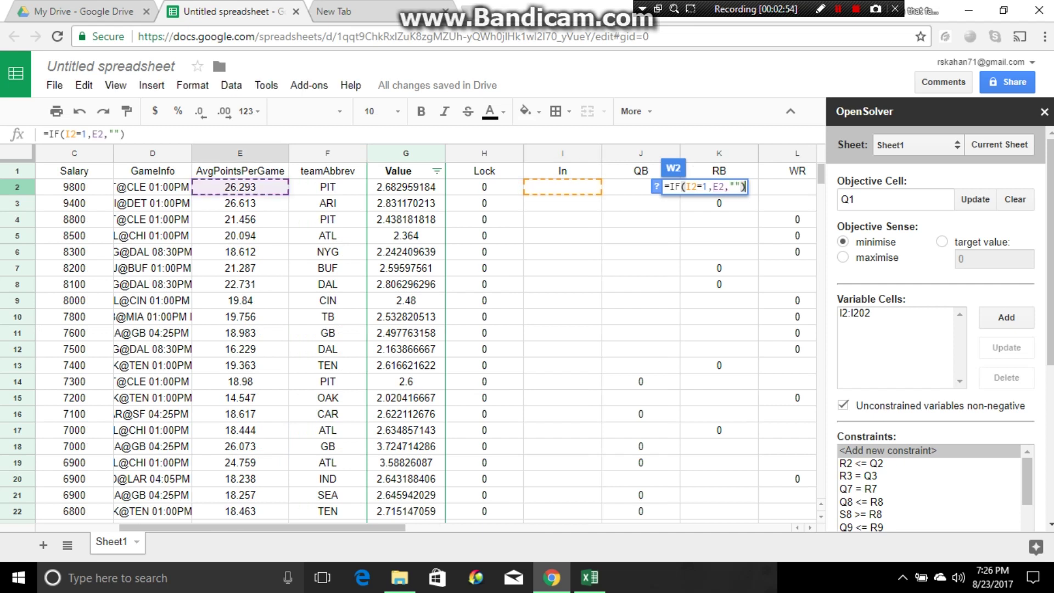
pyautogui.press('Return')
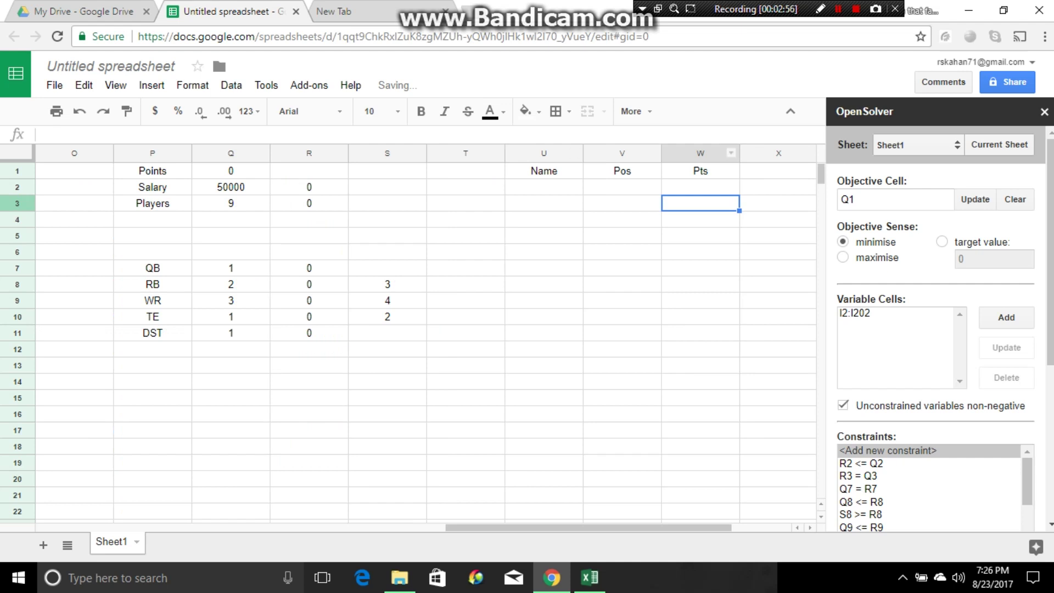
# Step: Fill the Pts formula from W2 down column W to row 220
pyautogui.click(701, 188)
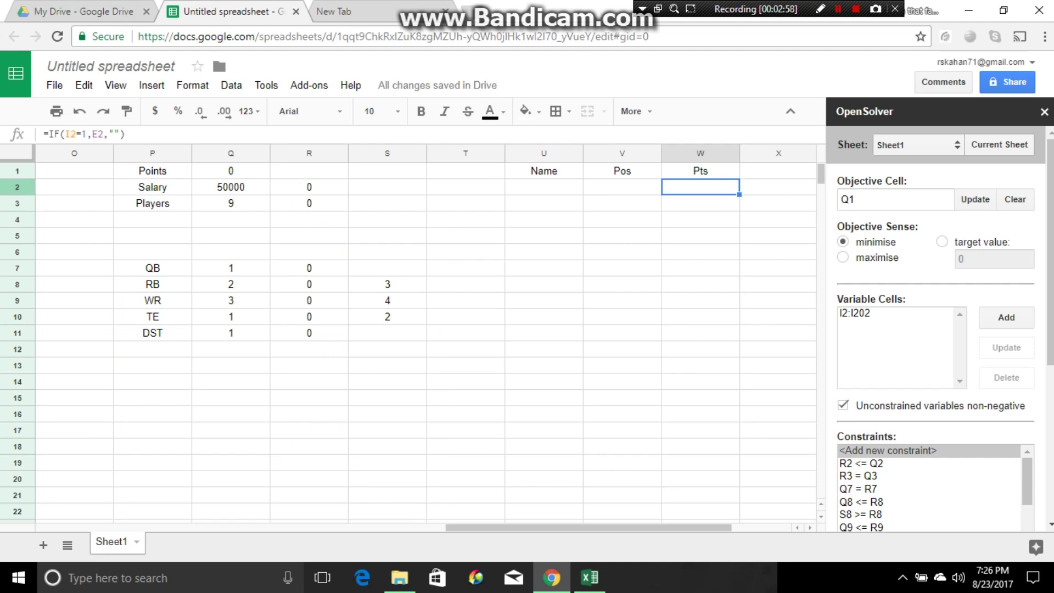
pyautogui.moveTo(739, 194); pyautogui.dragTo(740, 454)
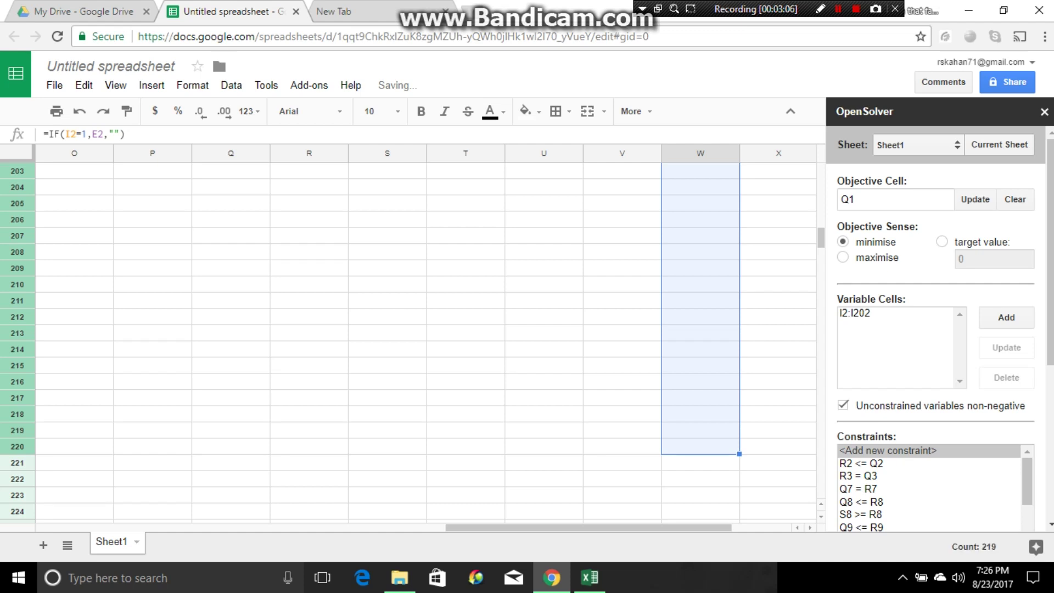
pyautogui.moveTo(820, 237); pyautogui.dragTo(821, 173)
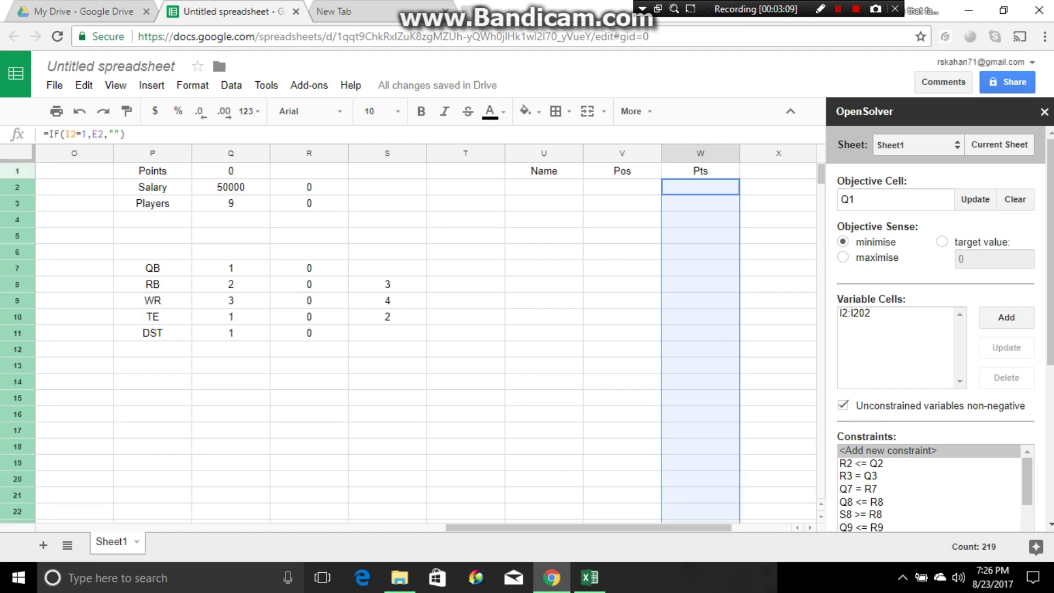
pyautogui.click(779, 203)
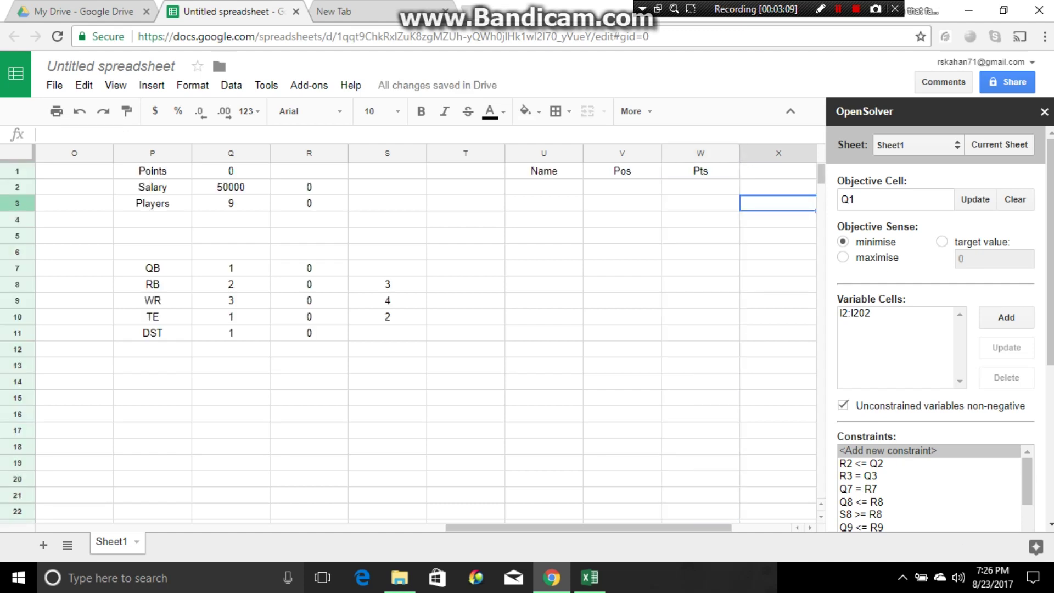
# Step: Apply a cyan fill color to the Name, Pos and Pts header cells U1:W1
pyautogui.moveTo(544, 171); pyautogui.dragTo(701, 171)
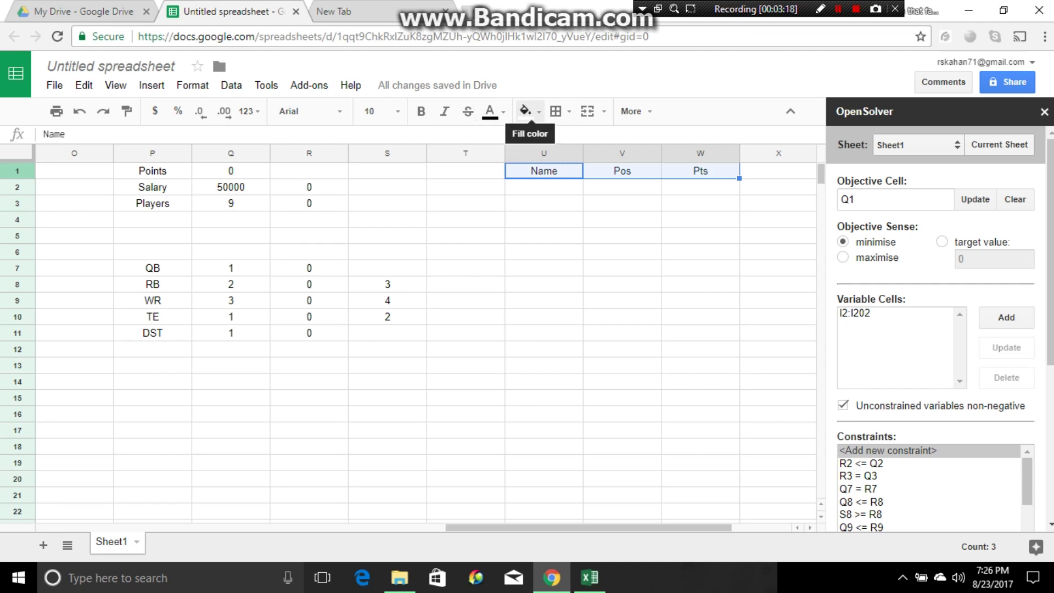
pyautogui.click(525, 111)
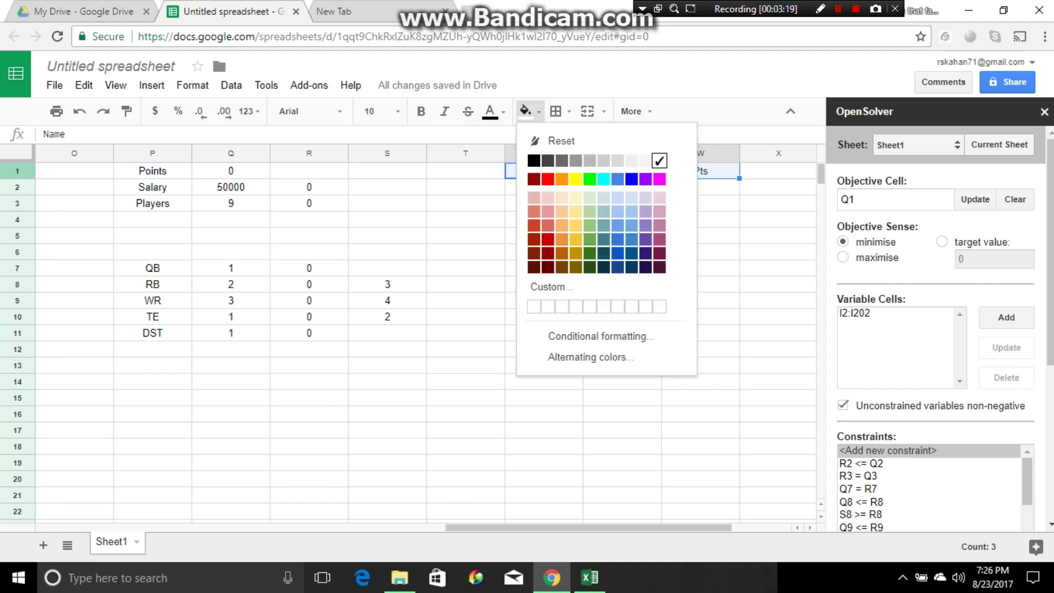
pyautogui.click(605, 179)
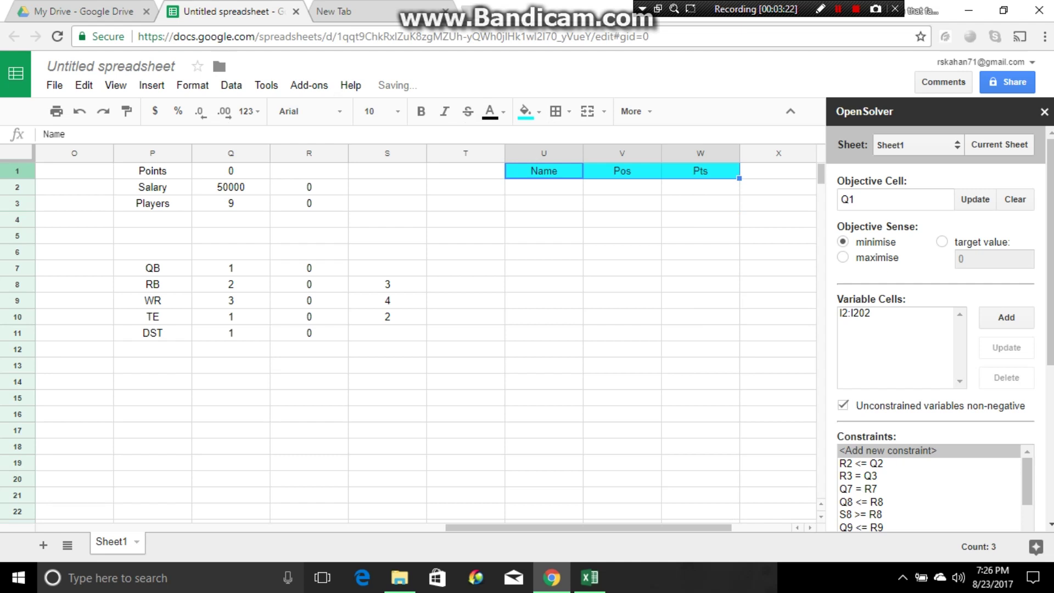
# Step: Format the output cells U2:W202 with a yellow fill and red text
pyautogui.moveTo(544, 187); pyautogui.dragTo(700, 518)
pyautogui.moveTo(700, 527); pyautogui.dragTo(701, 156)
pyautogui.moveTo(701, 495); pyautogui.dragTo(701, 349)
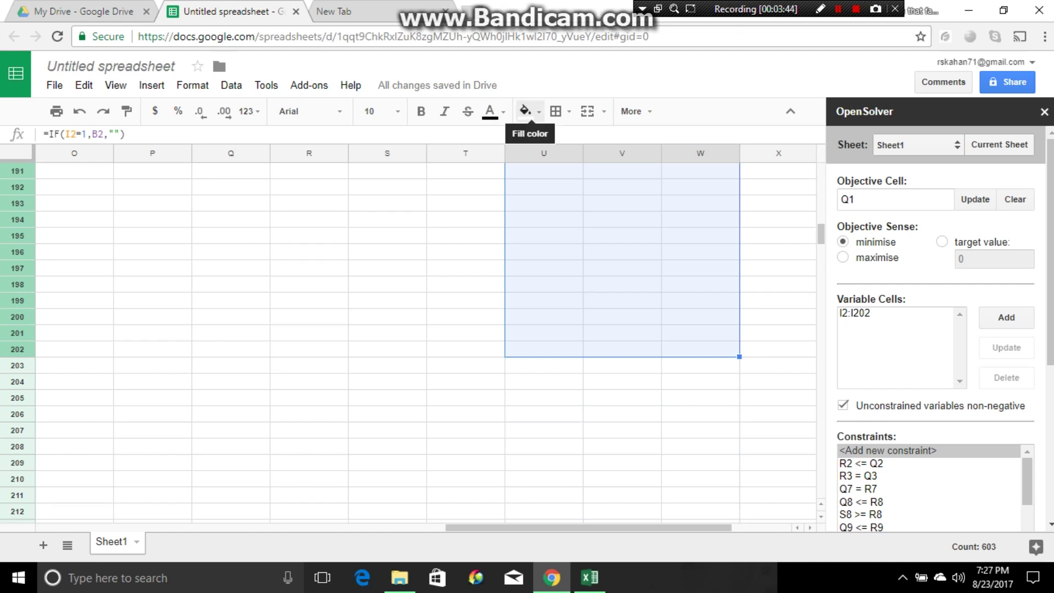
pyautogui.click(525, 111)
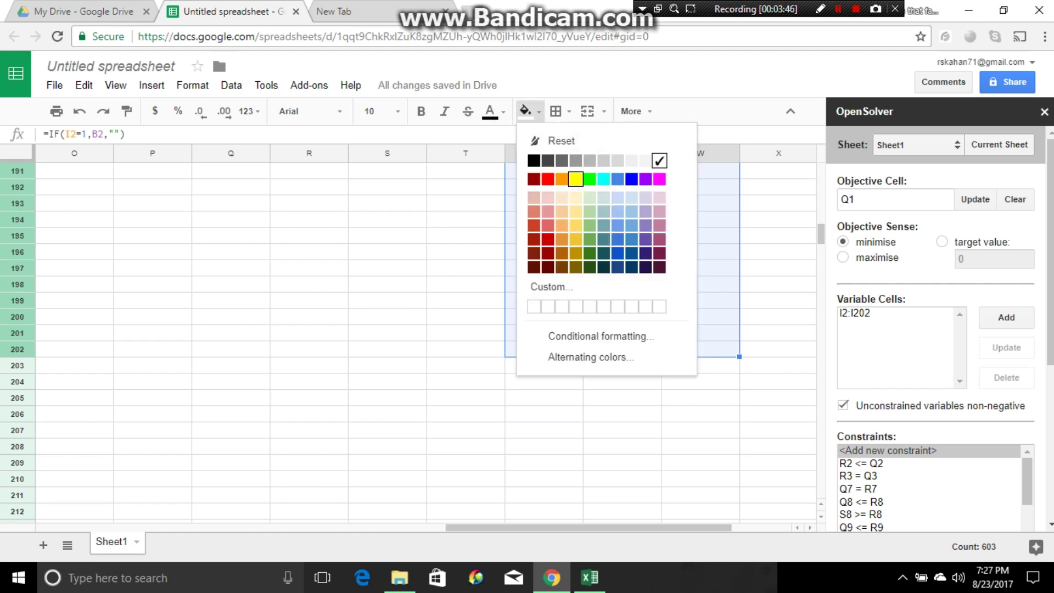
pyautogui.click(576, 179)
pyautogui.click(490, 111)
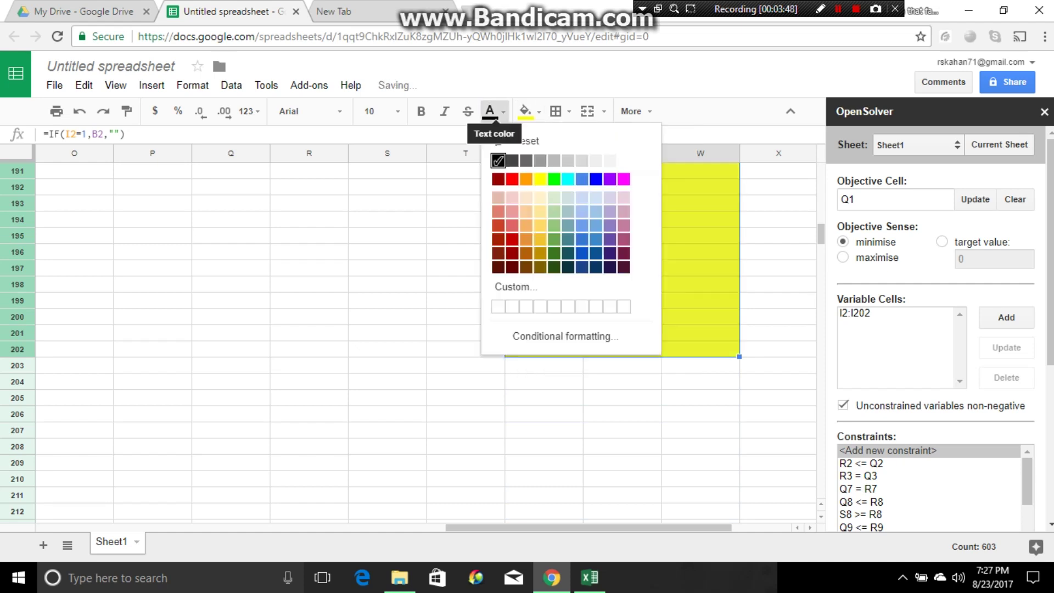
pyautogui.click(511, 179)
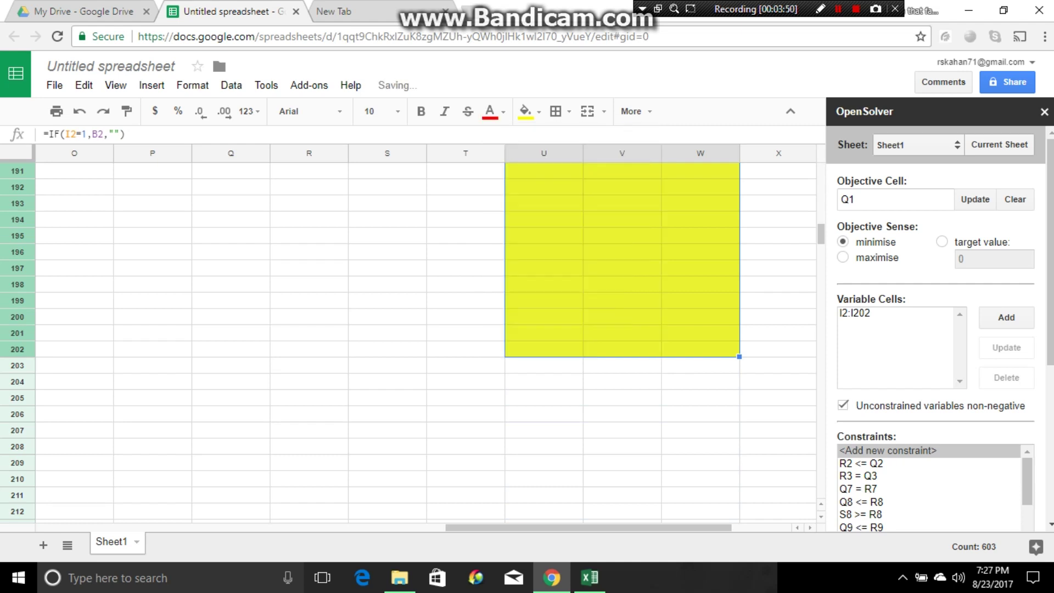
pyautogui.click(466, 188)
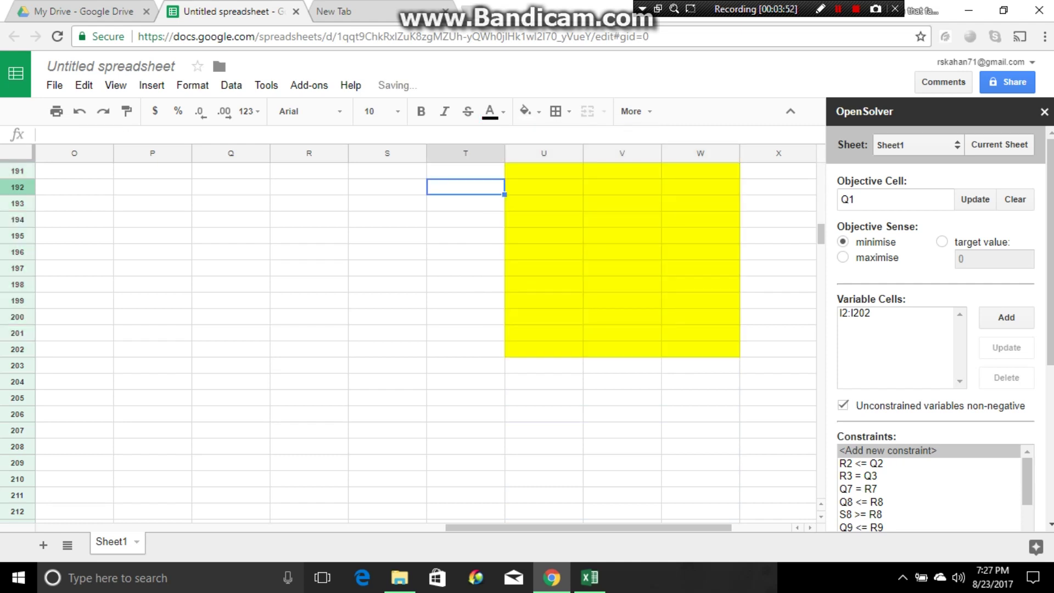
# Step: Lock A.J. Green into the lineup by entering 1 in Lock cell H9
pyautogui.scroll(20, 385, 329)
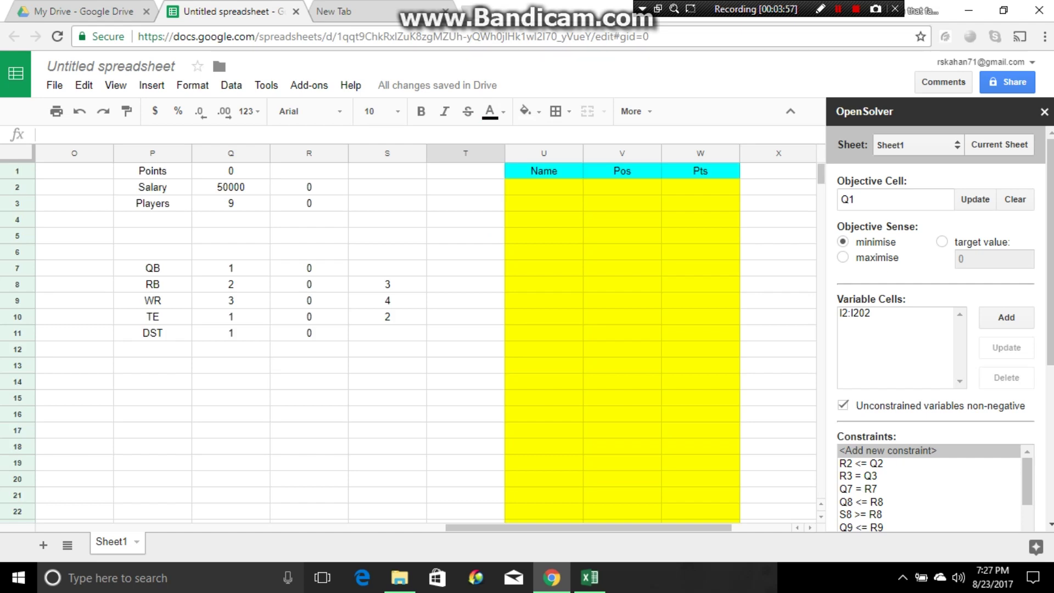
pyautogui.hscroll(-6, 426, 341)
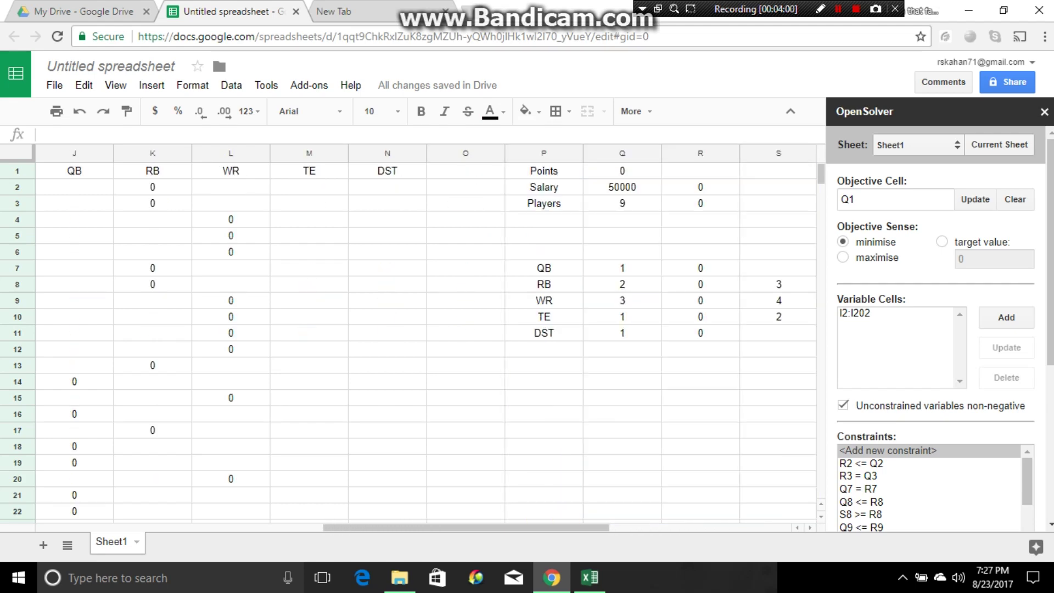
pyautogui.hscroll(-6, 425, 341)
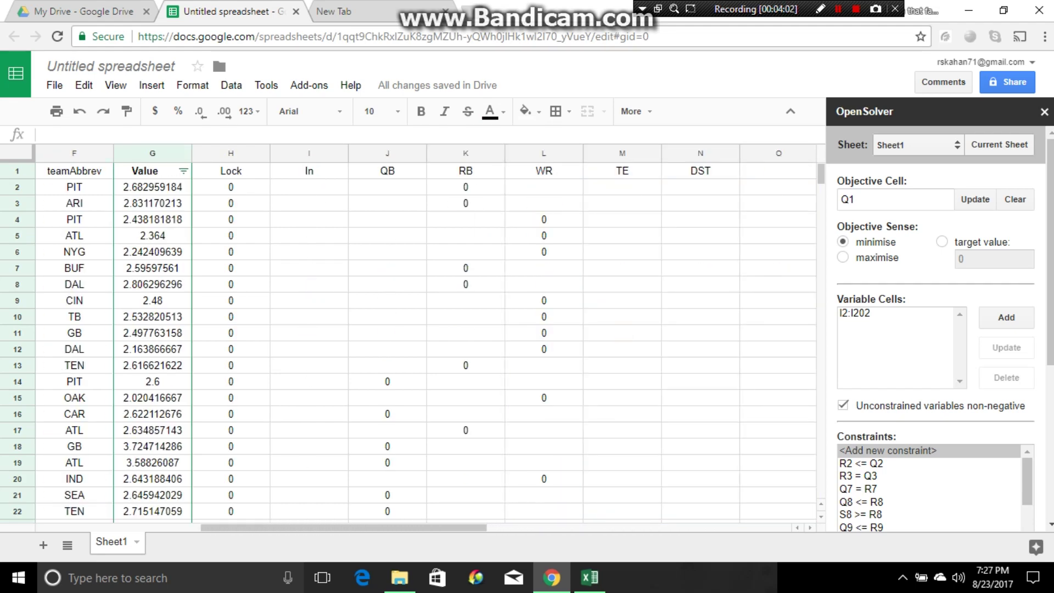
pyautogui.hscroll(-1, 425, 340)
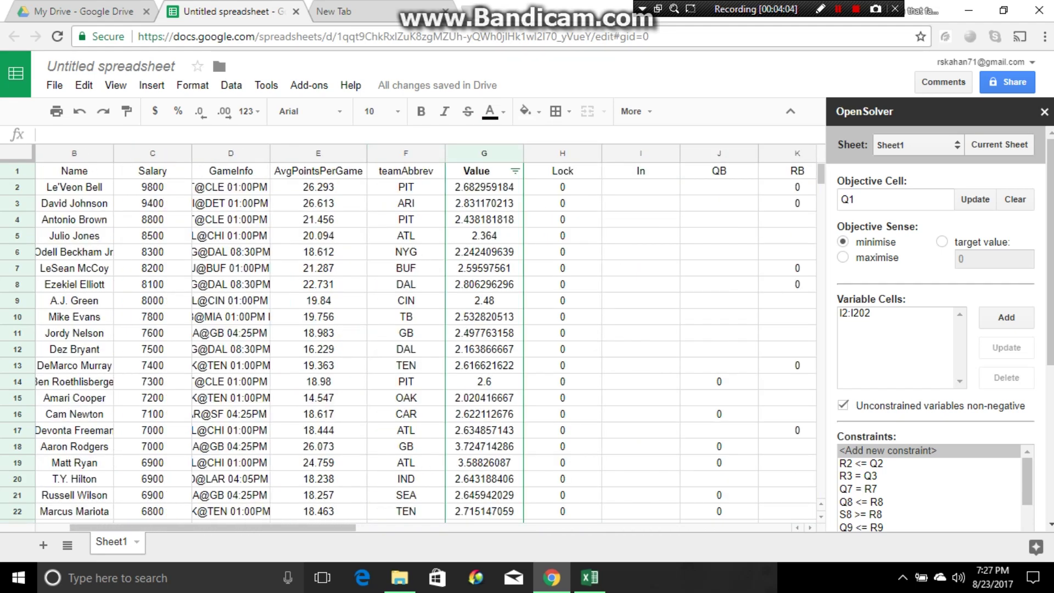
pyautogui.click(641, 235)
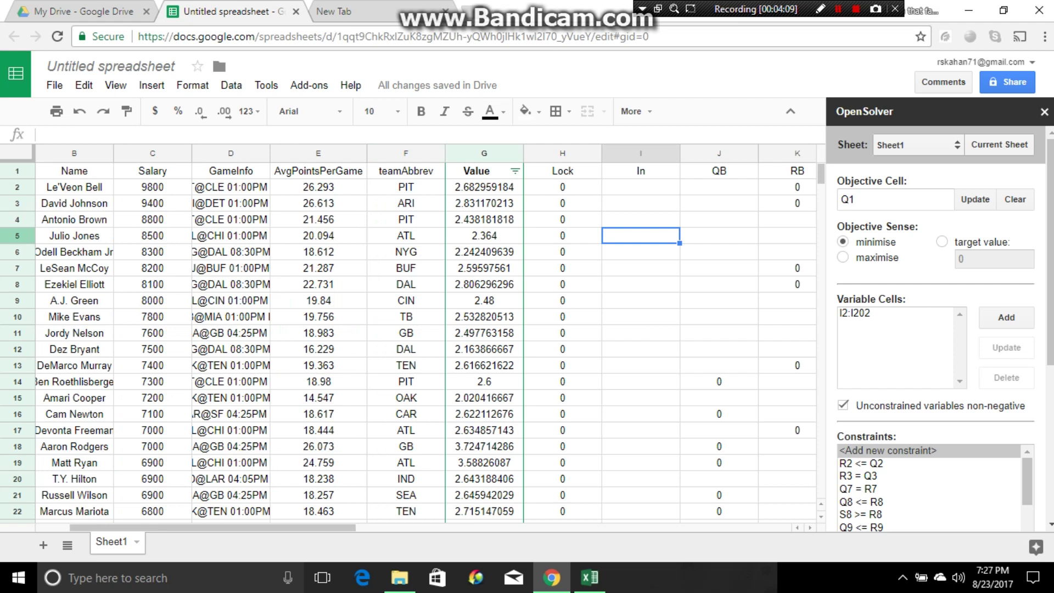
pyautogui.click(563, 300)
pyautogui.write('1')
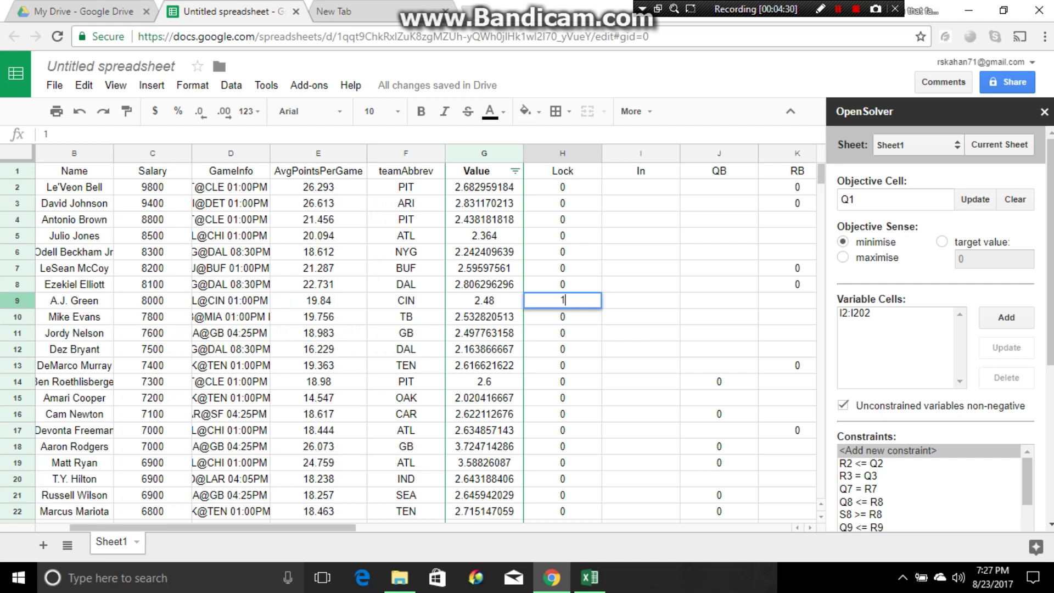
# Step: Lock Carson Palmer into the lineup by entering 1 in Lock cell H39
pyautogui.scroll(-10, 417, 341)
pyautogui.scroll(10, 417, 341)
pyautogui.scroll(-6, 417, 340)
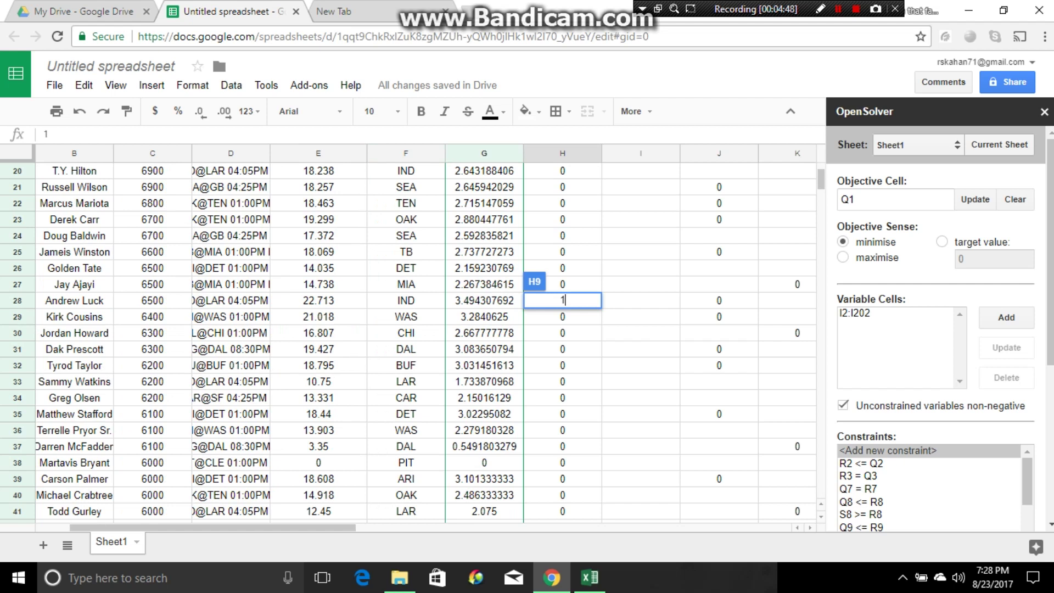
pyautogui.click(563, 479)
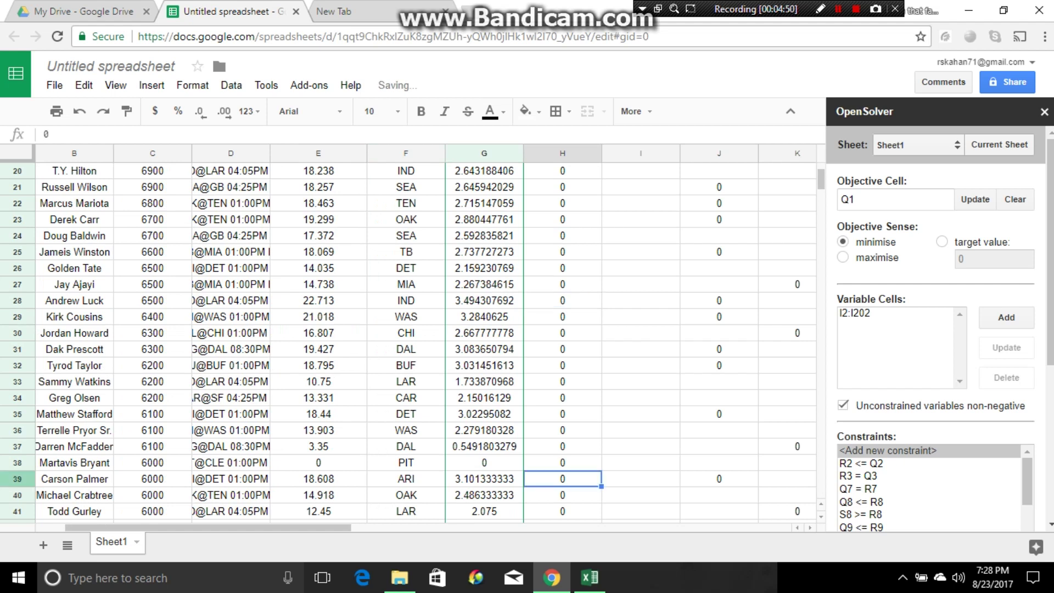
pyautogui.write('1')
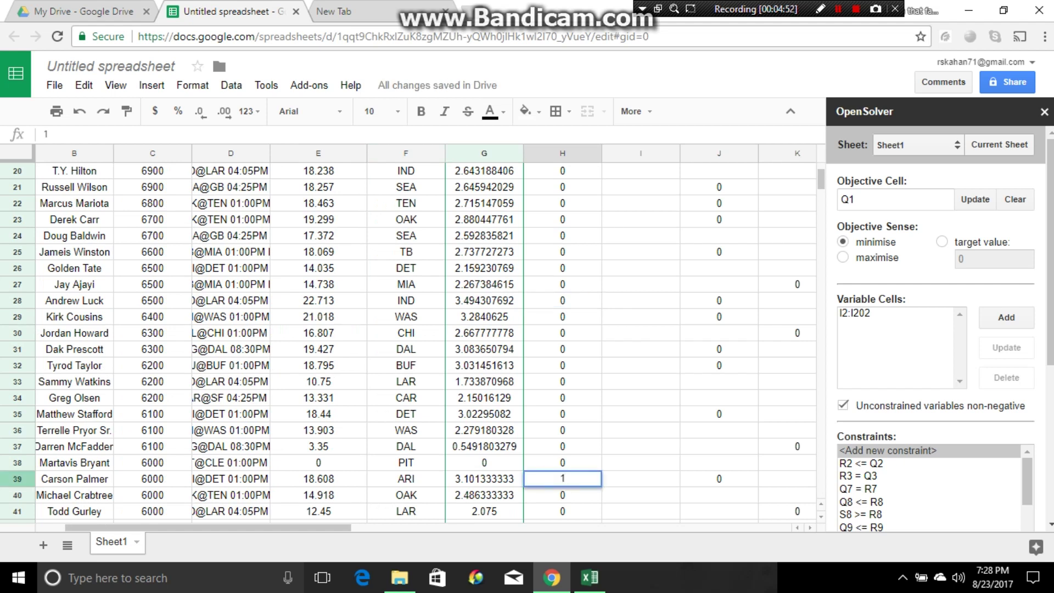
pyautogui.click(641, 430)
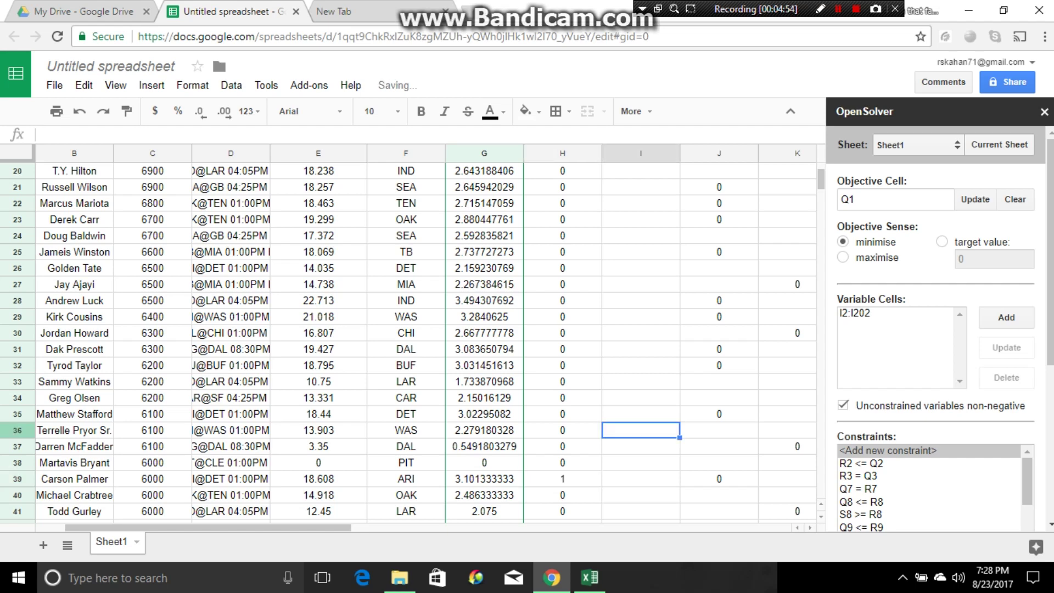
# Step: Solve the lineup model with OpenSolver and close its sidebar
pyautogui.scroll(6, 428, 340)
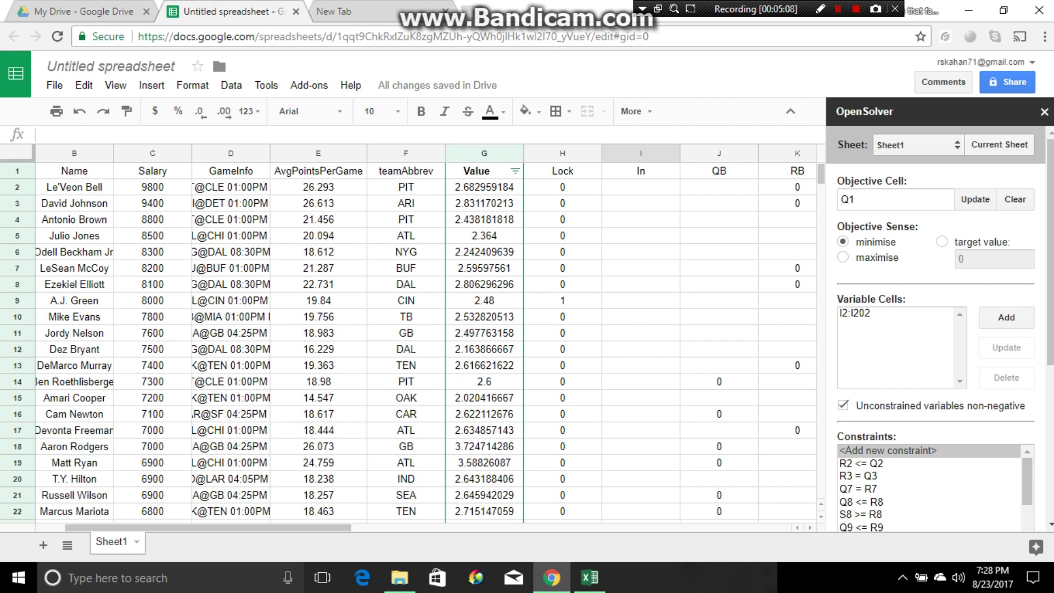
pyautogui.hscroll(10, 417, 341)
pyautogui.hscroll(3, 417, 341)
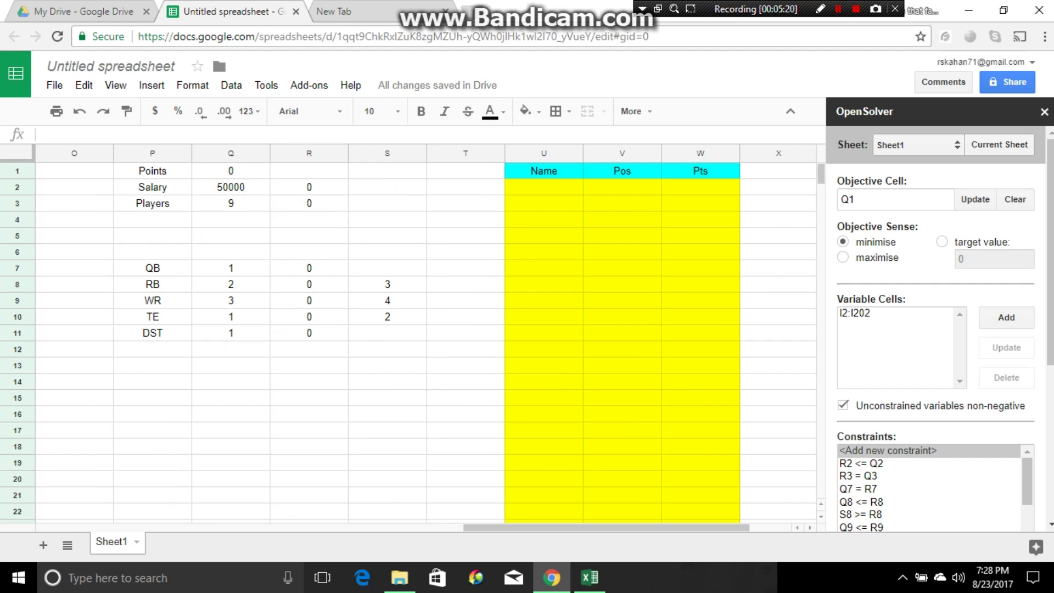
pyautogui.scroll(-5, 936, 346)
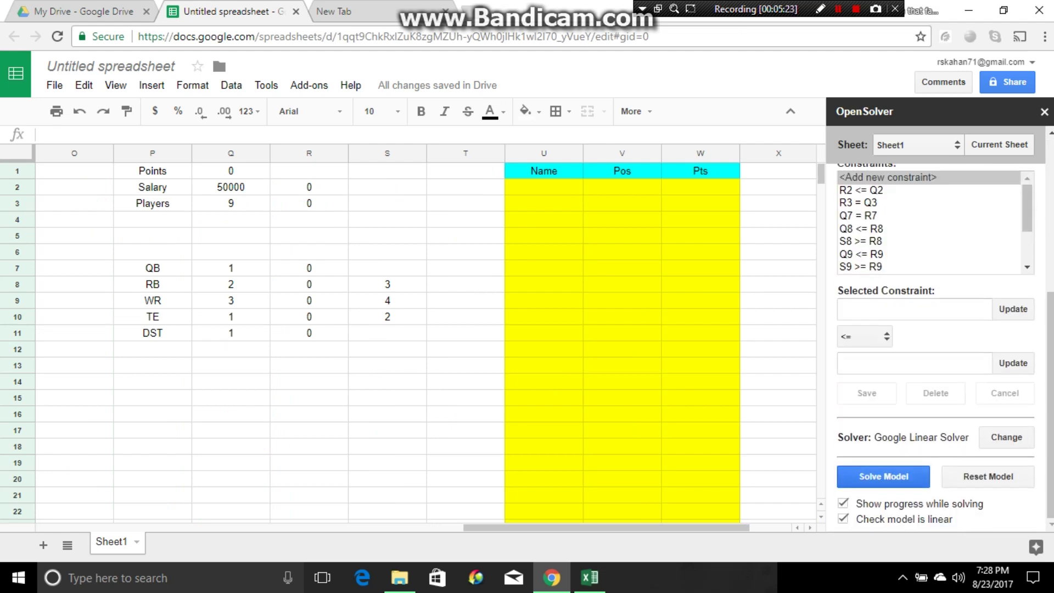
pyautogui.click(883, 476)
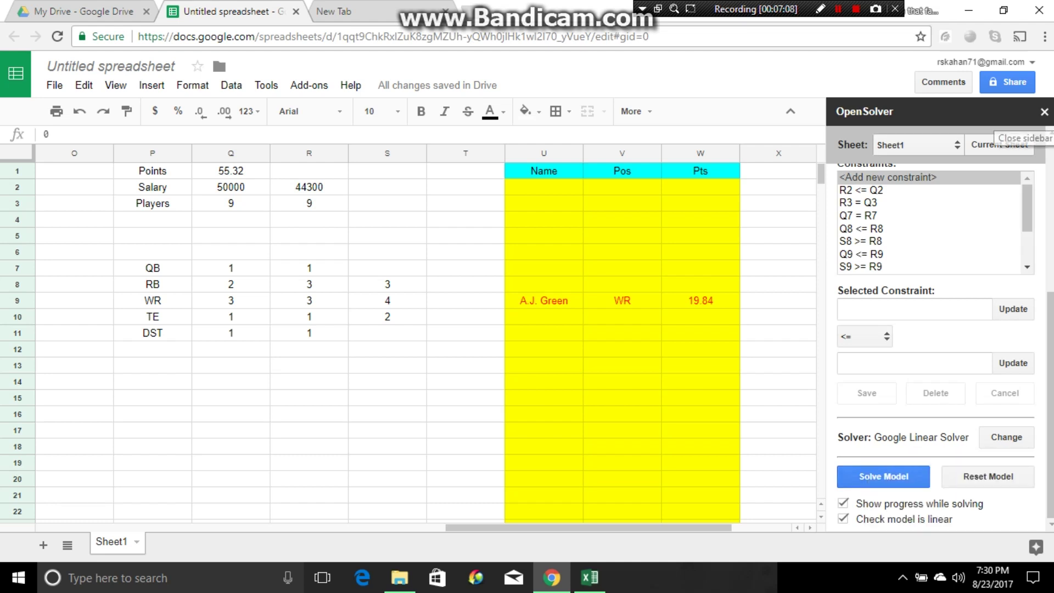
pyautogui.click(1044, 112)
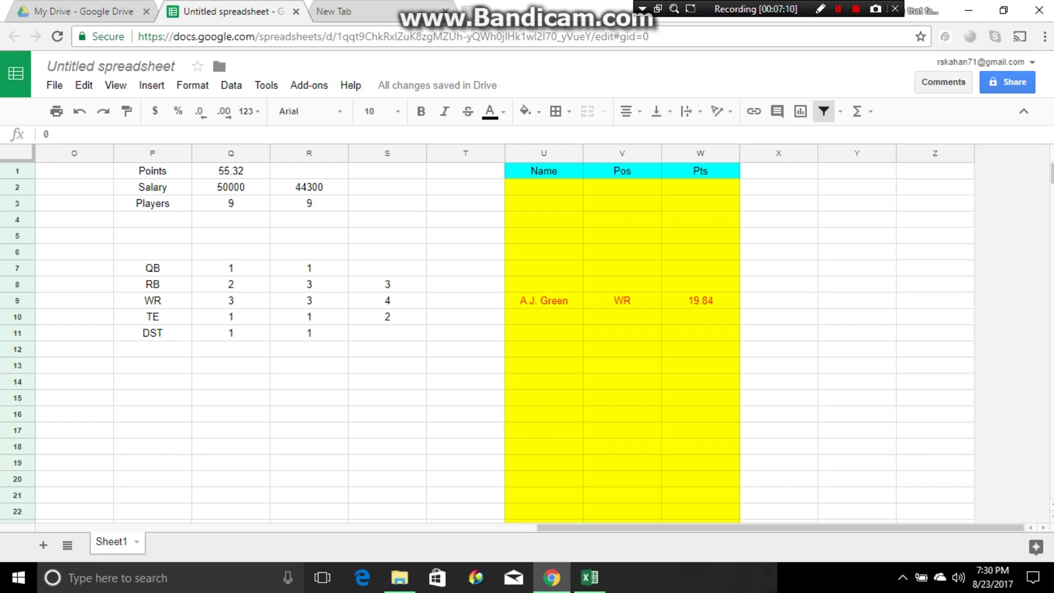
# Step: Compare the solved output with the Lock and In columns of the player list, highlighting A.J. Green's row 9
pyautogui.scroll(-4, 506, 342)
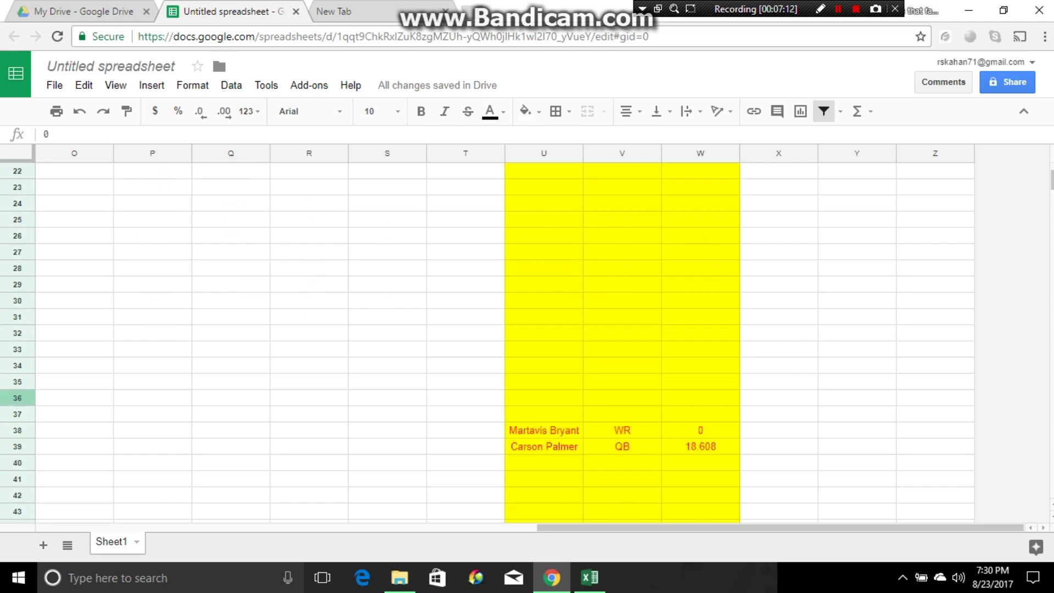
pyautogui.scroll(4, 505, 343)
pyautogui.hscroll(-8, 543, 341)
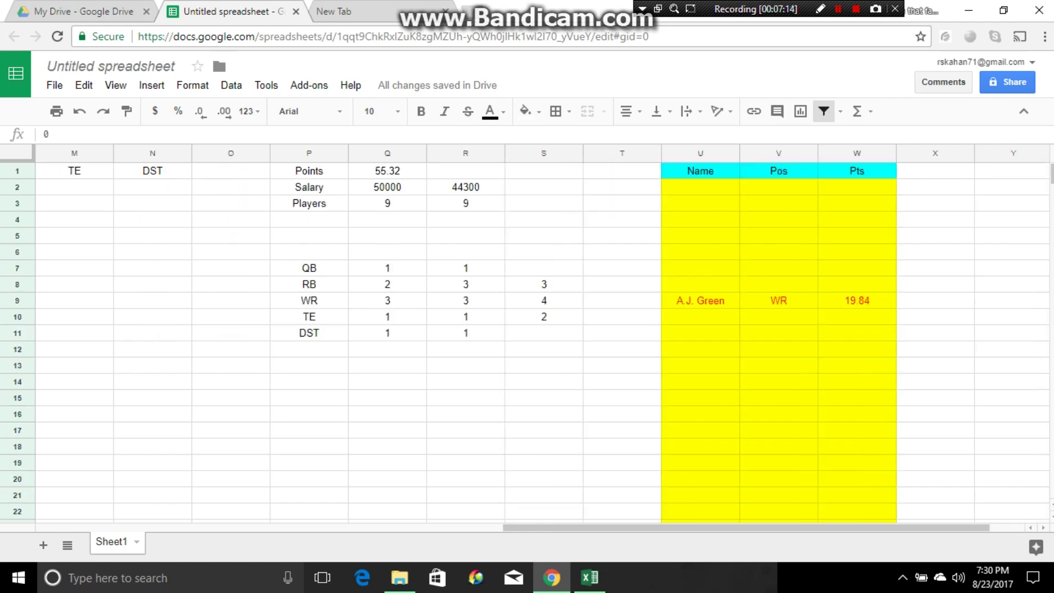
pyautogui.hscroll(-4, 544, 340)
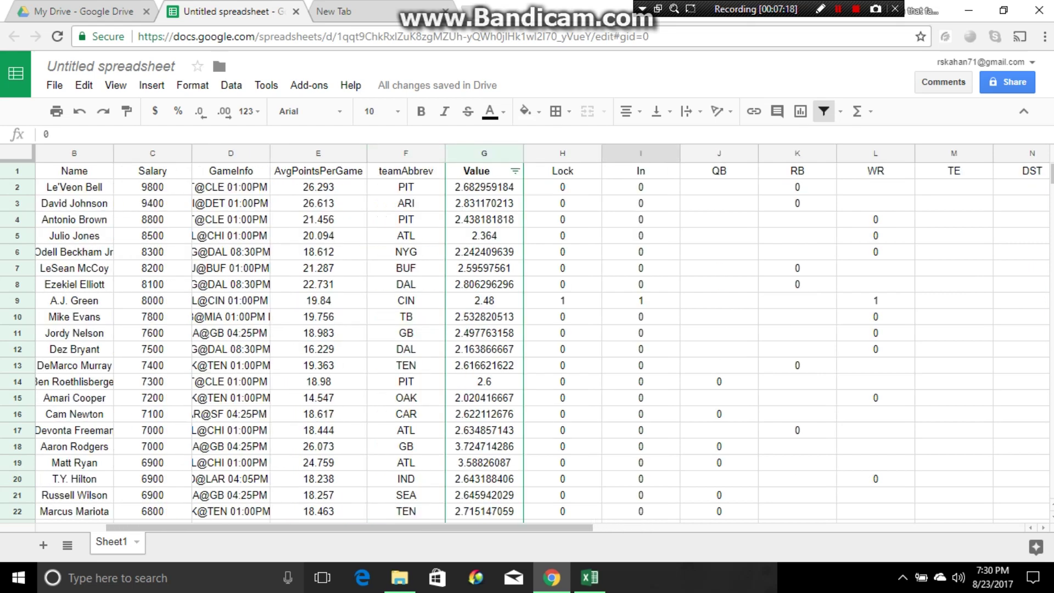
pyautogui.click(17, 301)
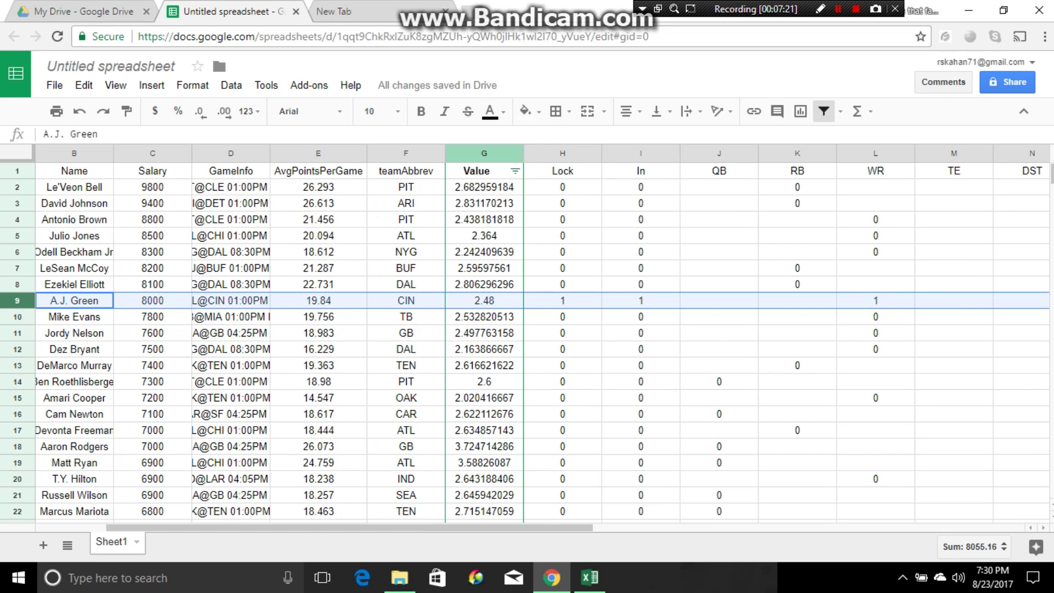
pyautogui.scroll(-20, 527, 341)
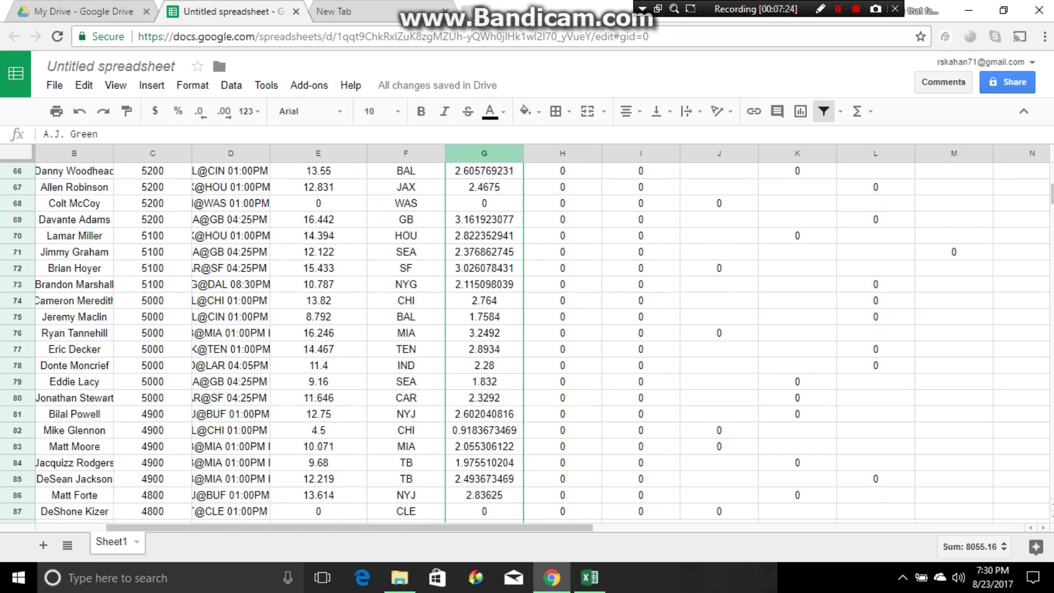
pyautogui.hscroll(10, 527, 340)
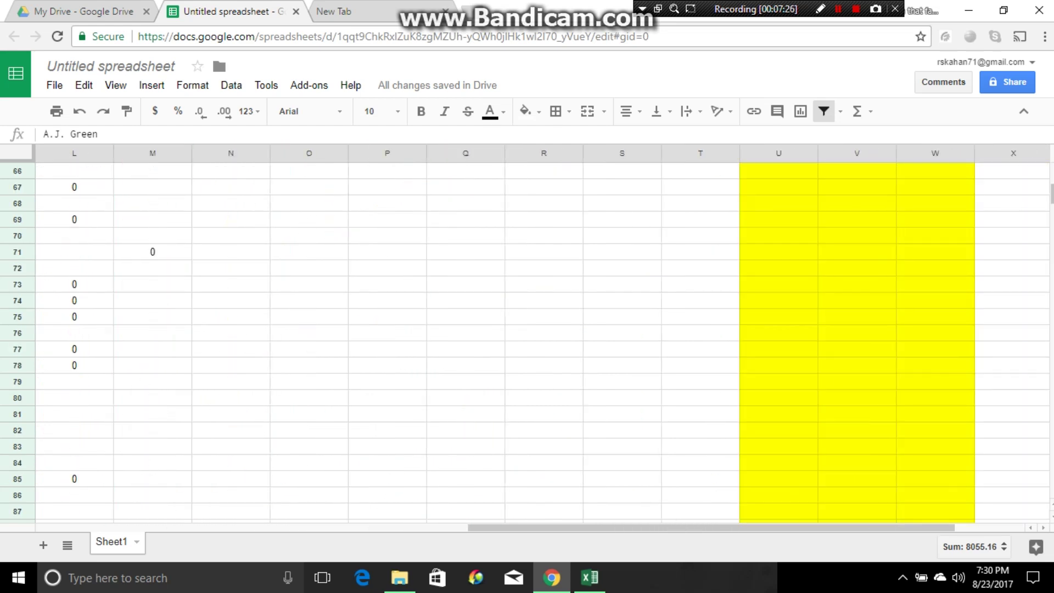
pyautogui.scroll(20, 527, 340)
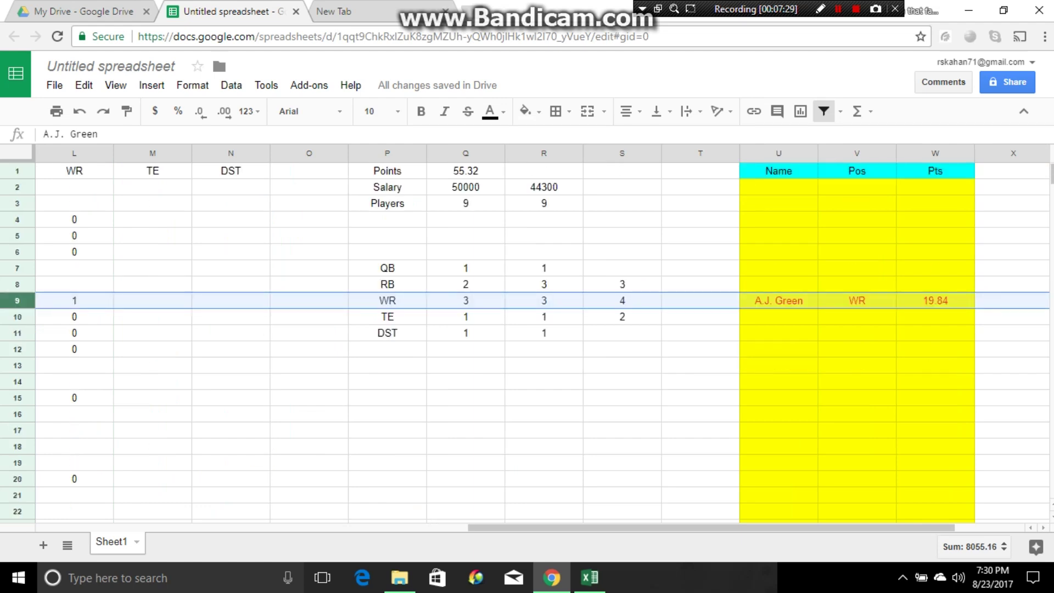
# Step: Review the selected players in the Name, Pos and Pts output columns down to row 202
pyautogui.scroll(-7, 527, 341)
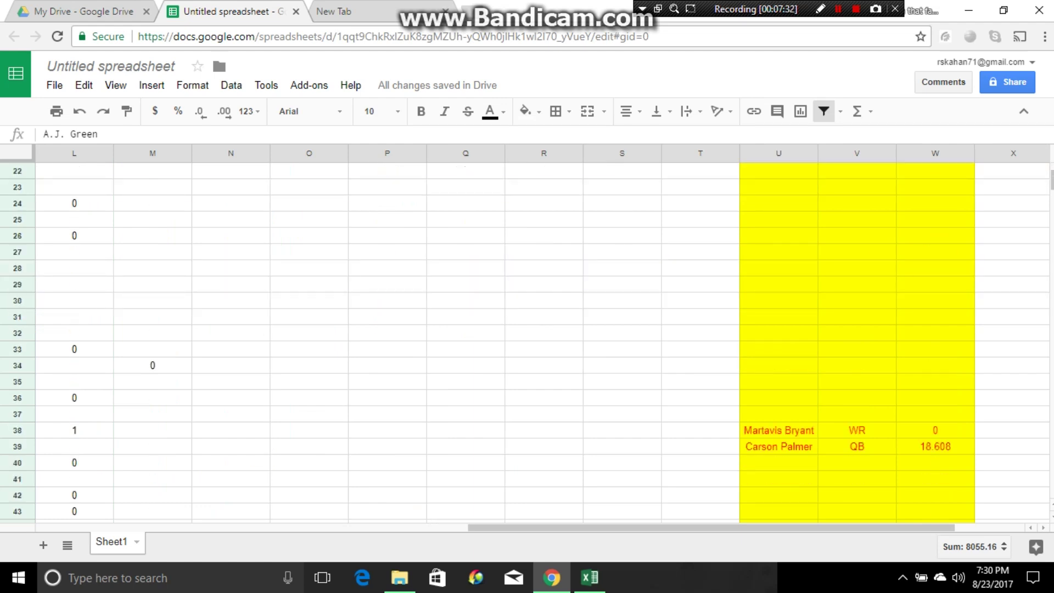
pyautogui.scroll(-20, 527, 340)
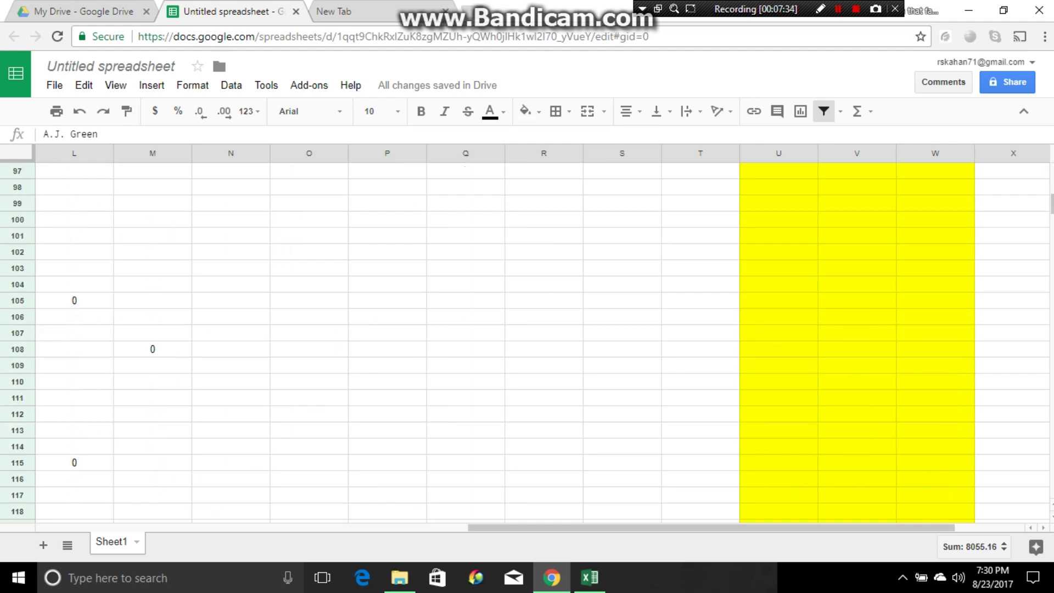
pyautogui.scroll(20, 527, 340)
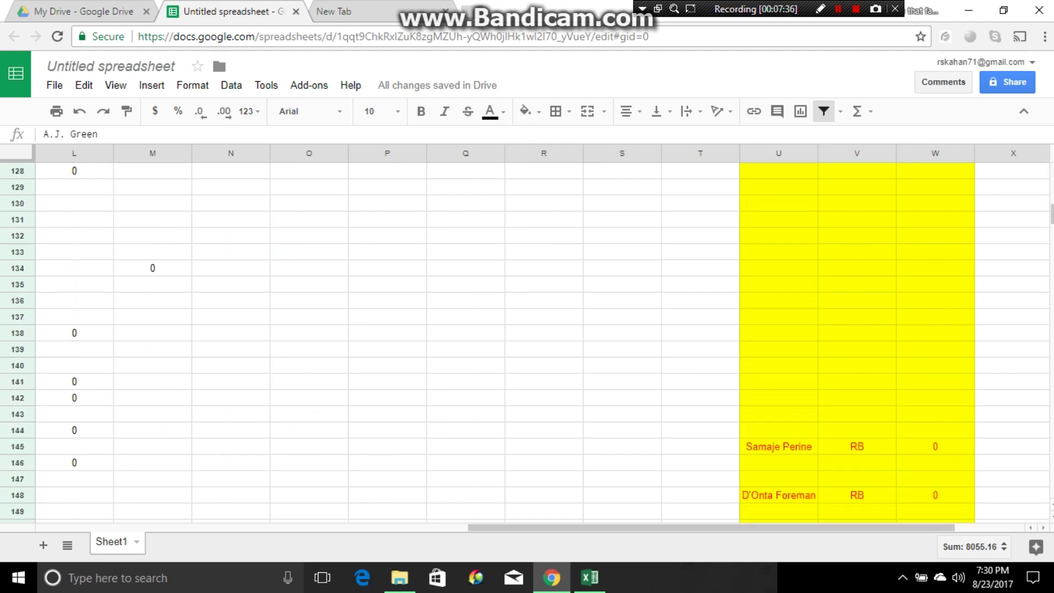
pyautogui.scroll(-3, 527, 340)
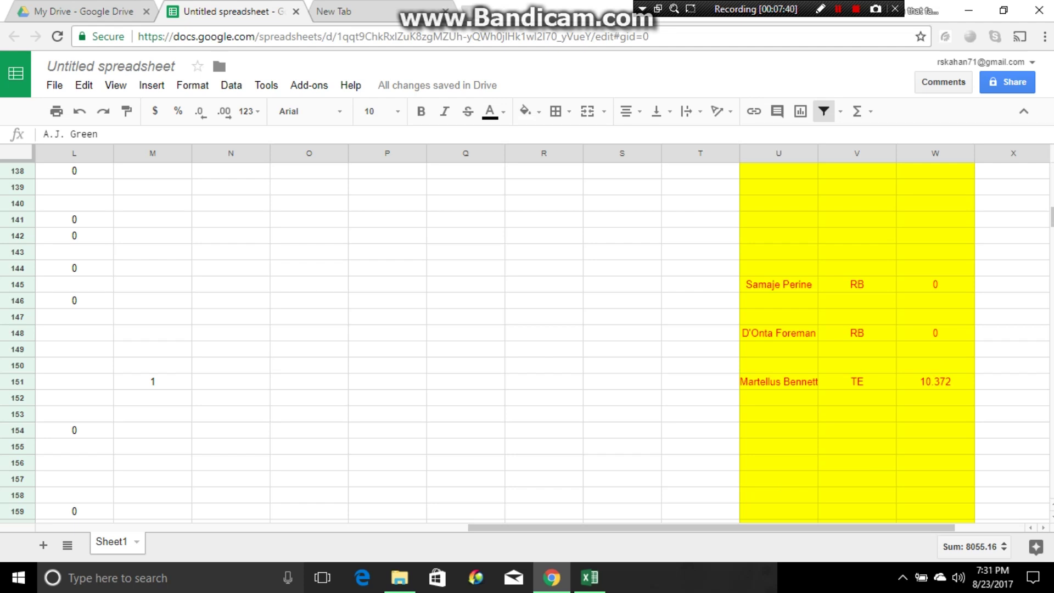
pyautogui.scroll(-14, 527, 340)
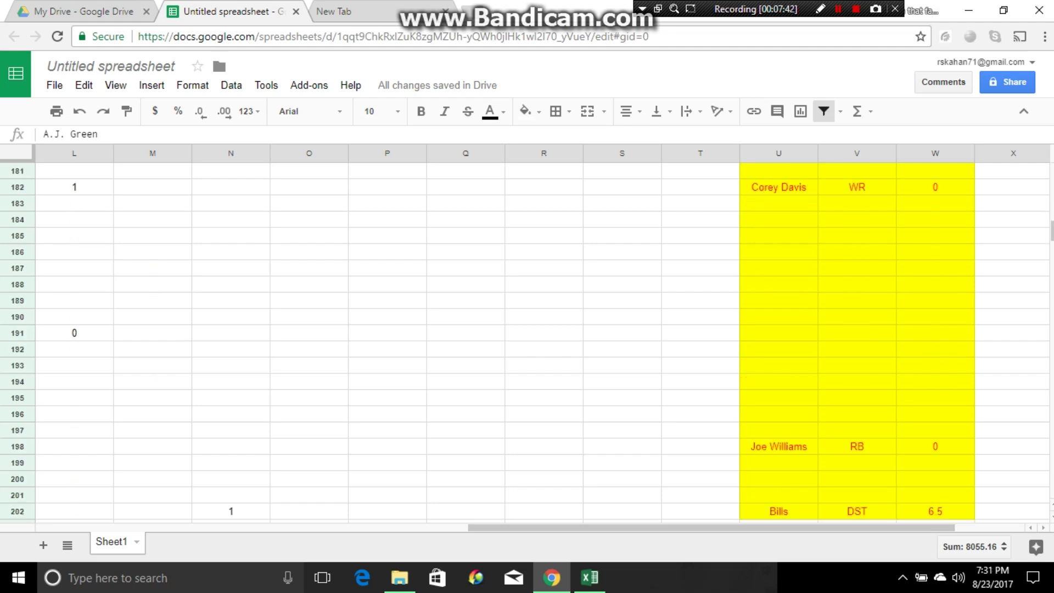
pyautogui.scroll(-5, 528, 340)
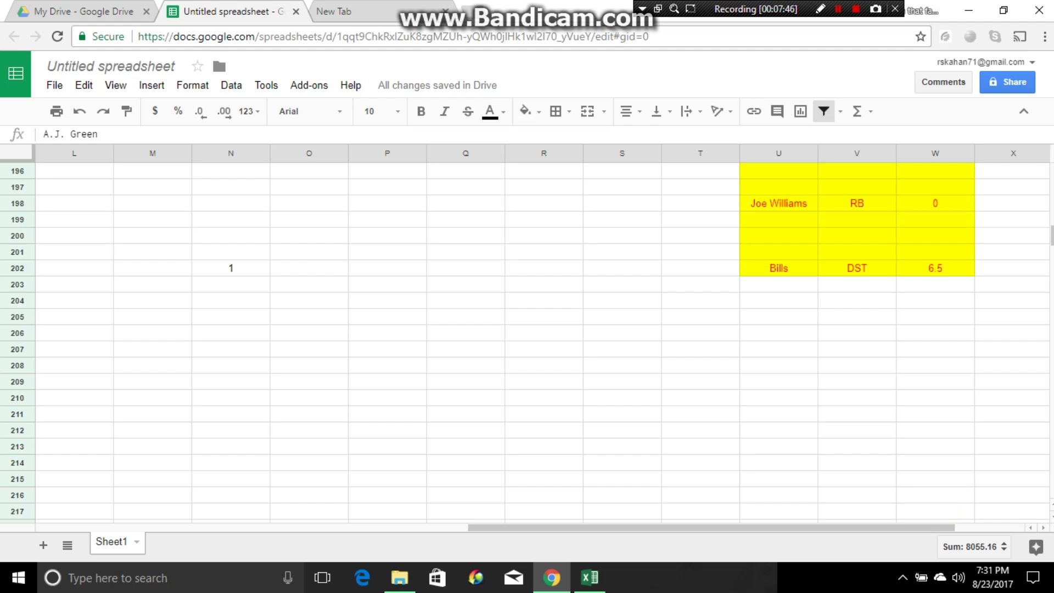
pyautogui.scroll(2, 527, 340)
pyautogui.scroll(3, 527, 340)
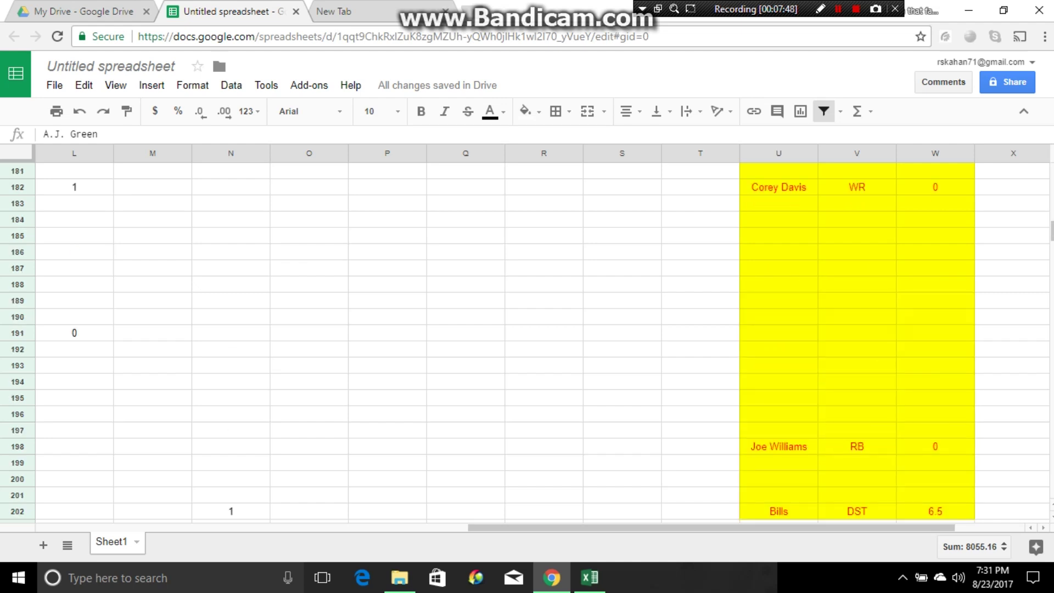
pyautogui.scroll(12, 527, 340)
pyautogui.scroll(14, 527, 340)
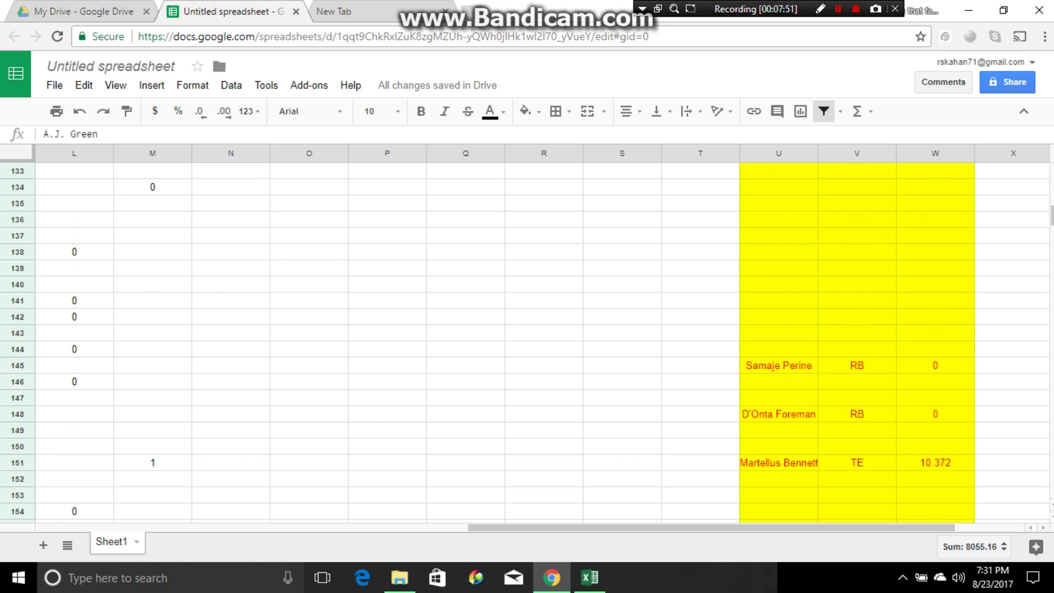
pyautogui.scroll(5, 527, 340)
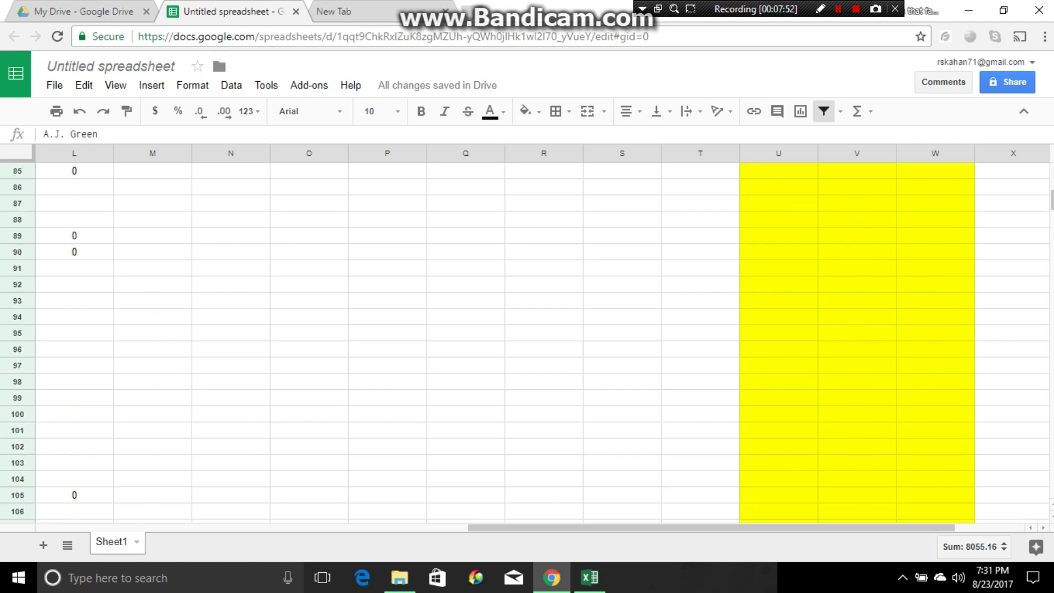
pyautogui.scroll(16, 527, 341)
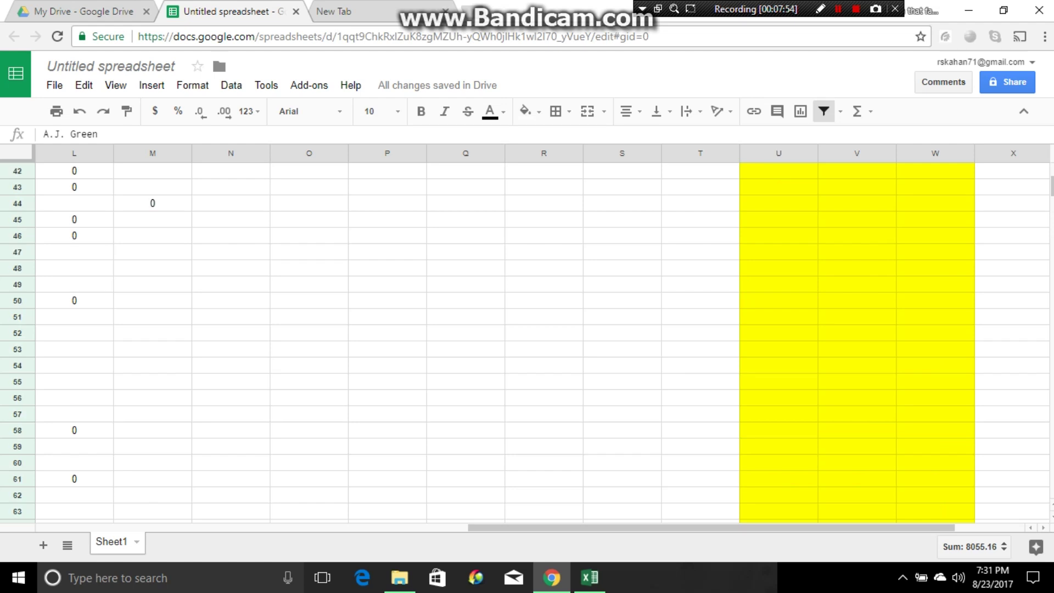
pyautogui.scroll(12, 527, 341)
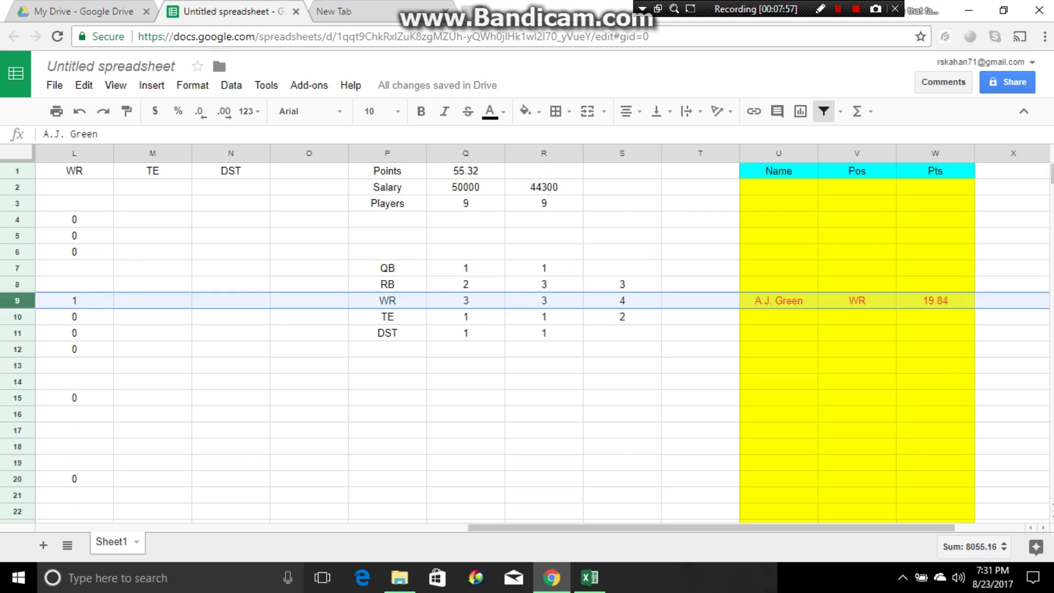
pyautogui.click(1013, 220)
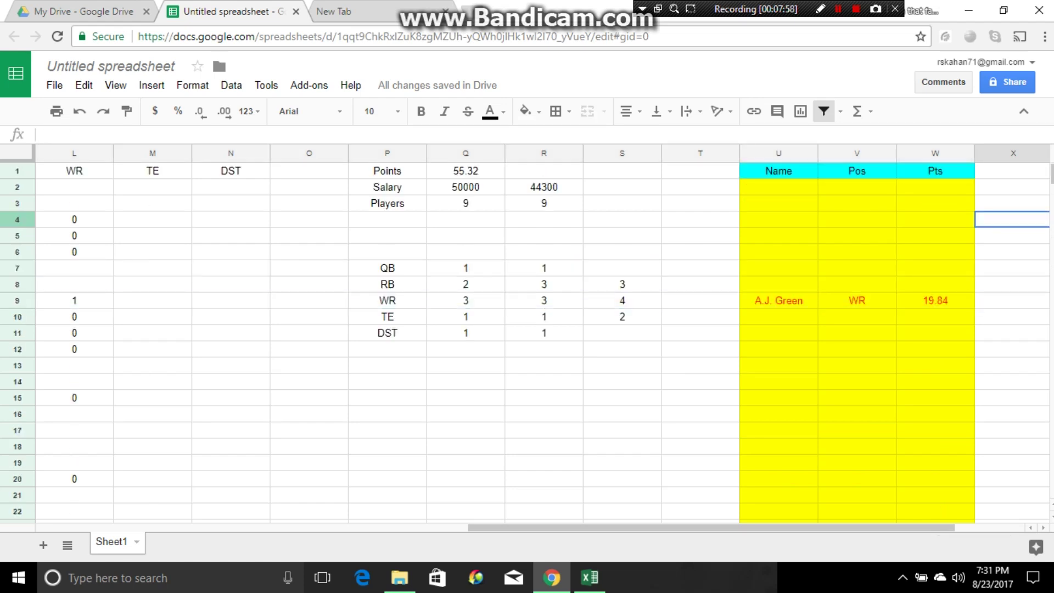
pyautogui.scroll(-13, 527, 341)
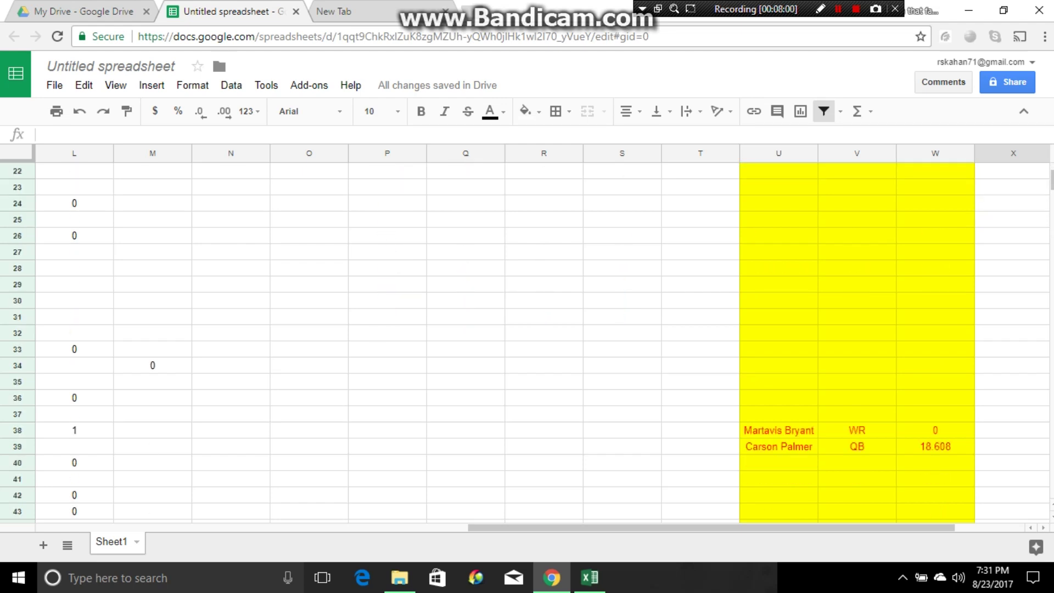
# Step: Recheck the lineup output through row 202, including Carson Palmer's name formula in U39, and inspect the RB count formula in R8
pyautogui.scroll(-20, 527, 340)
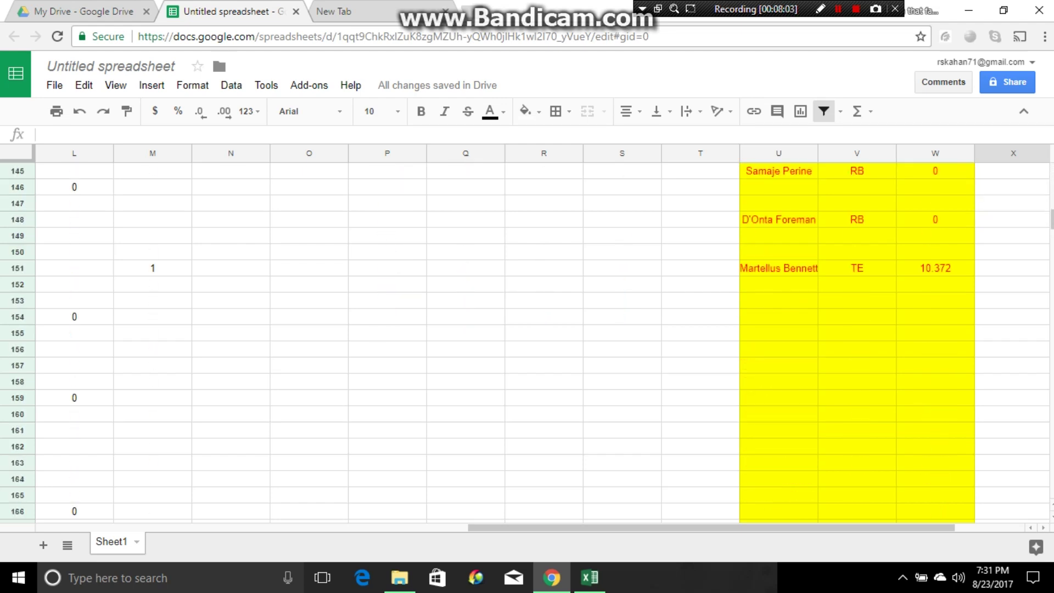
pyautogui.scroll(-7, 527, 340)
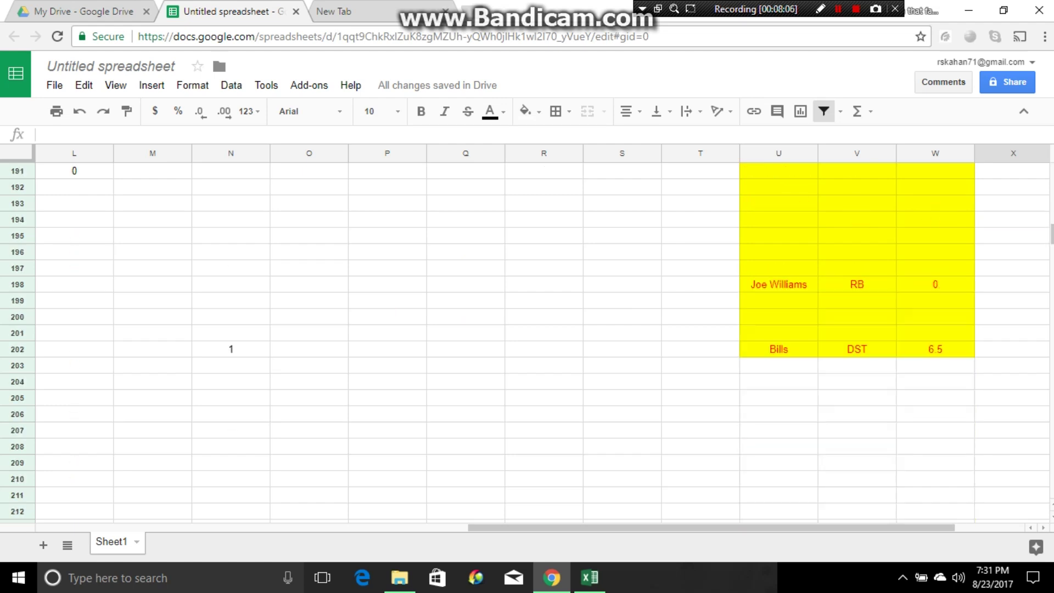
pyautogui.scroll(20, 527, 340)
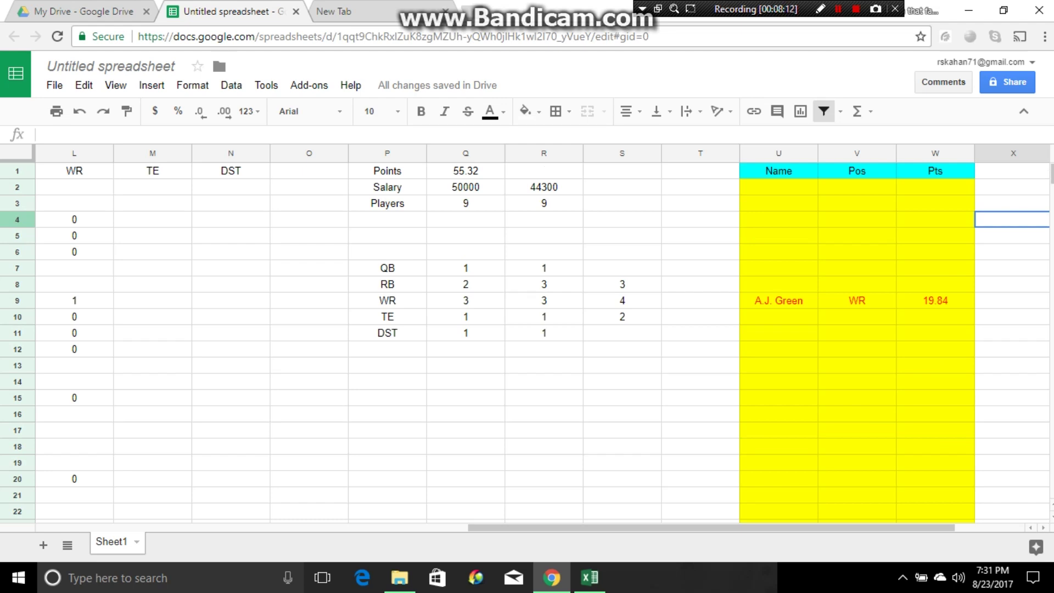
pyautogui.scroll(-11, 527, 340)
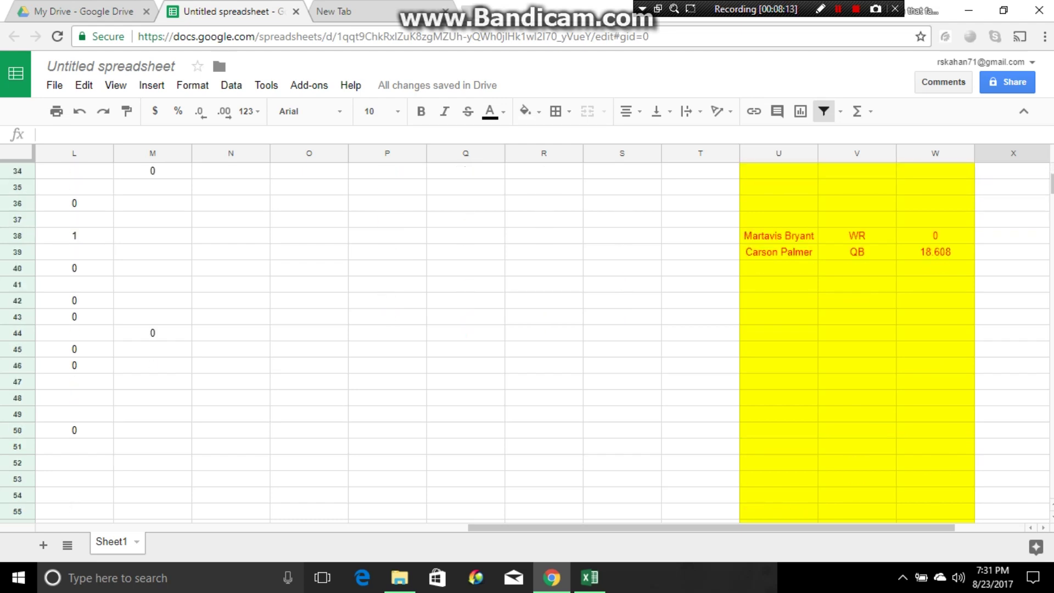
pyautogui.click(779, 252)
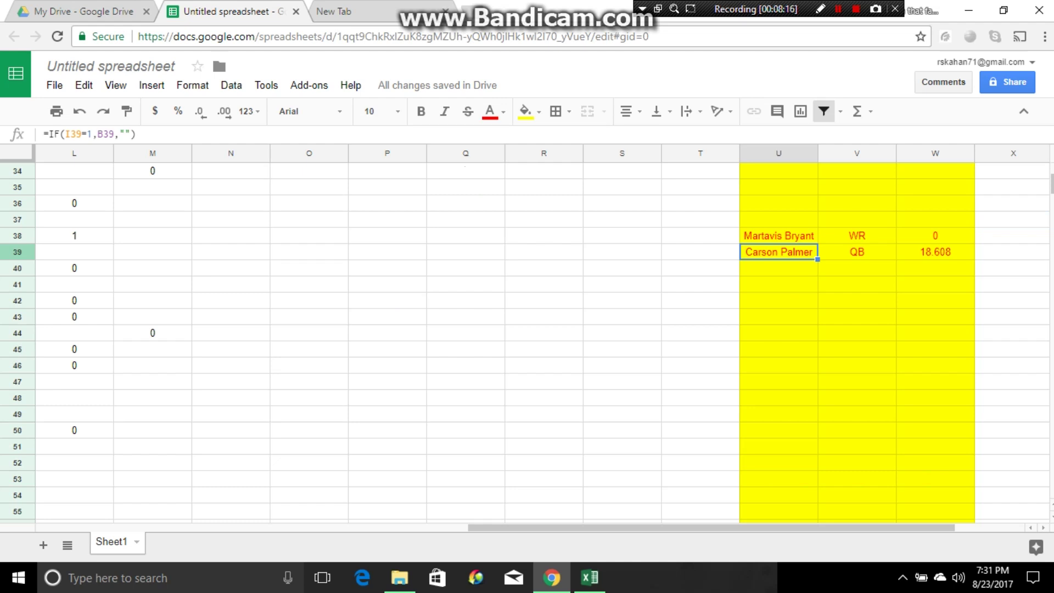
pyautogui.scroll(11, 527, 340)
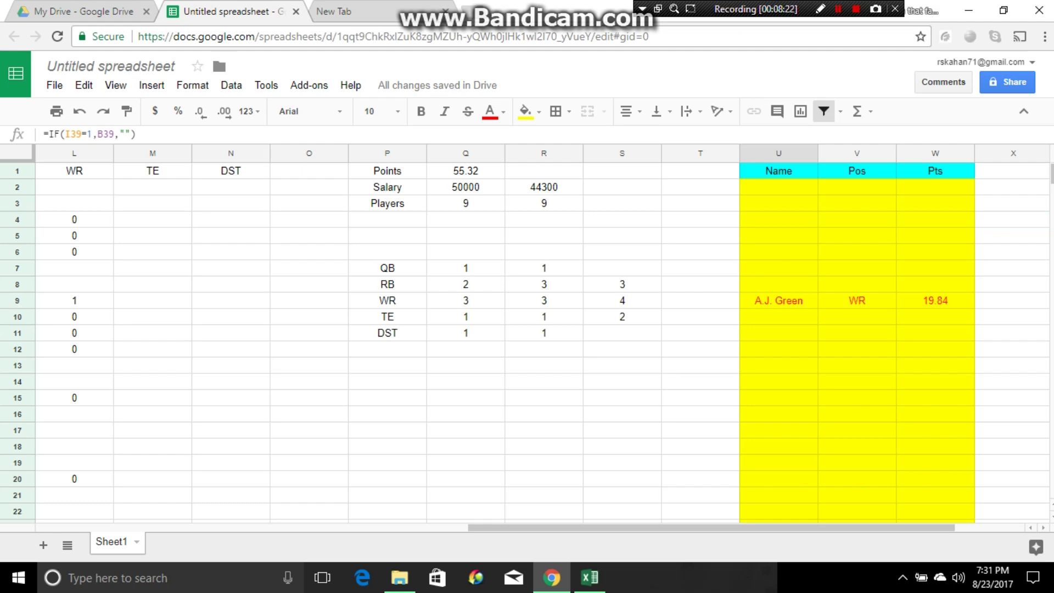
pyautogui.click(544, 285)
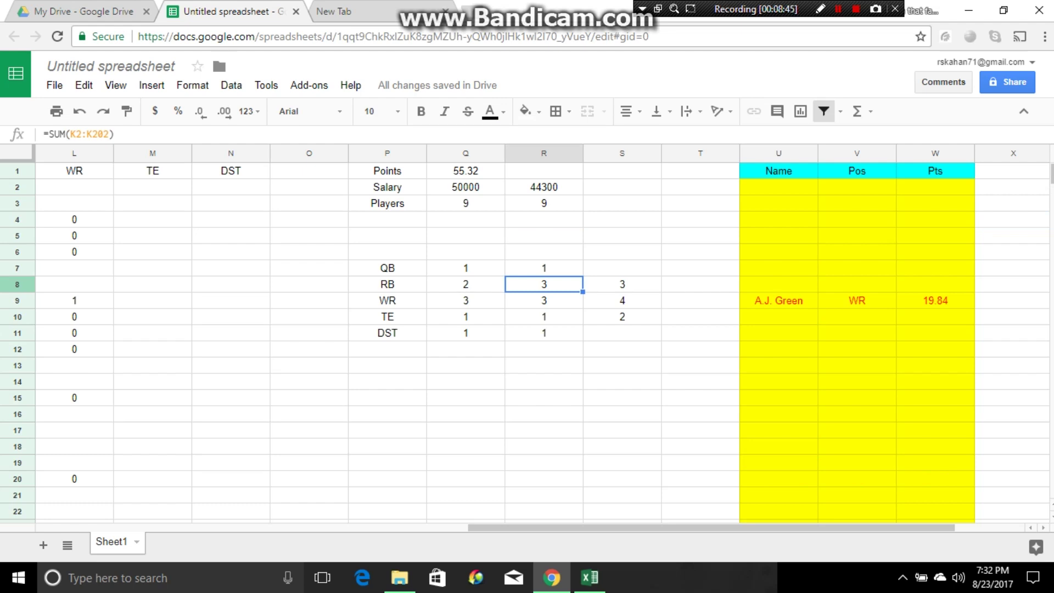
pyautogui.click(1012, 219)
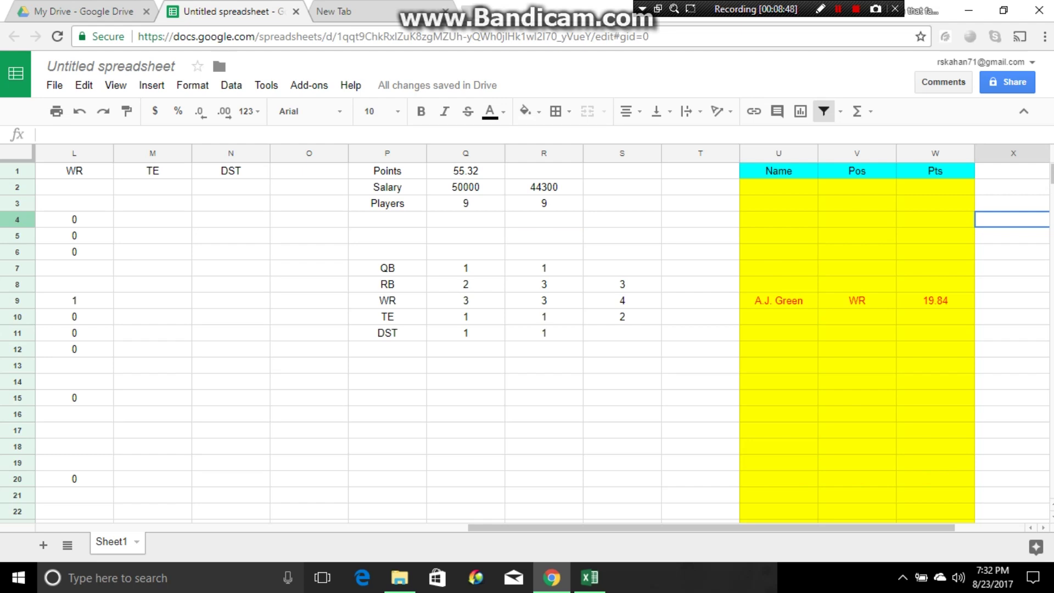